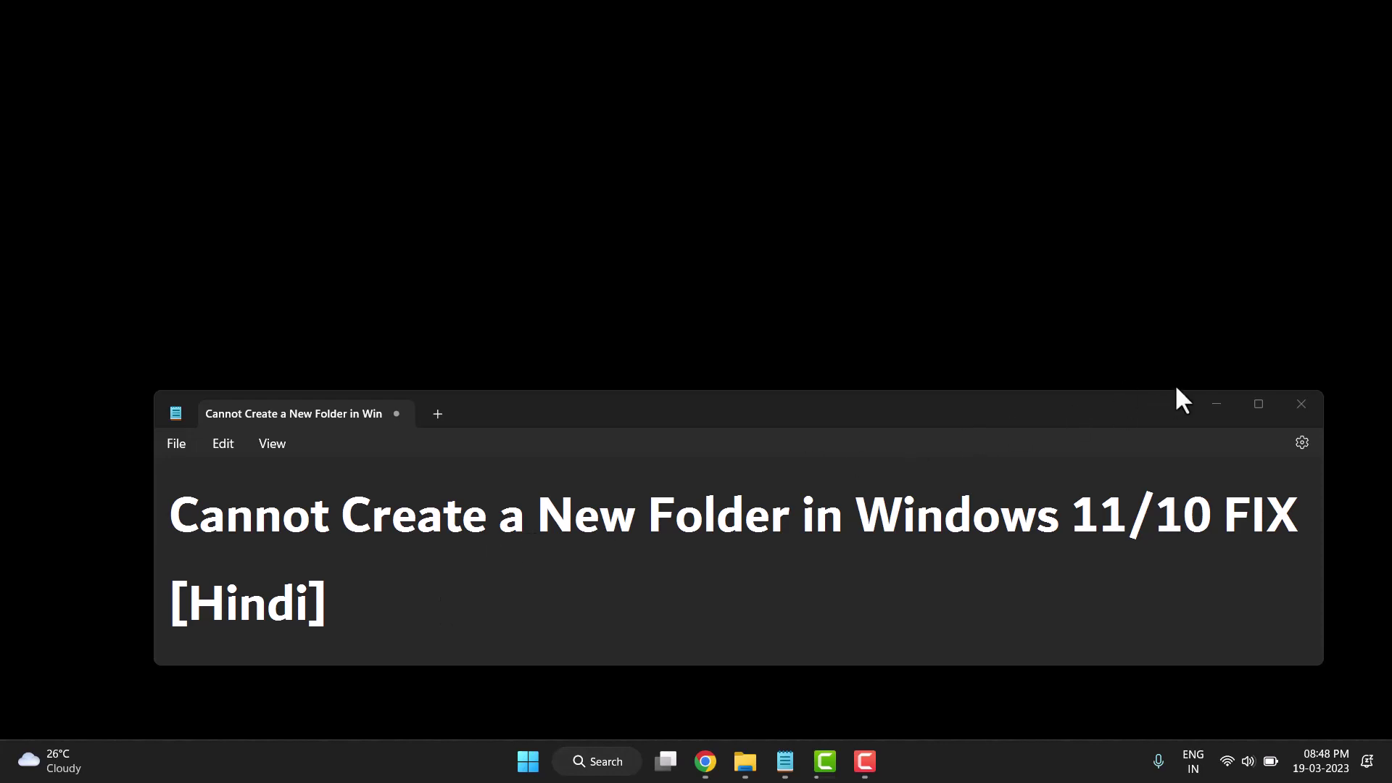
Minimize the note window and open the Registry Editor.
left_click(1215, 403)
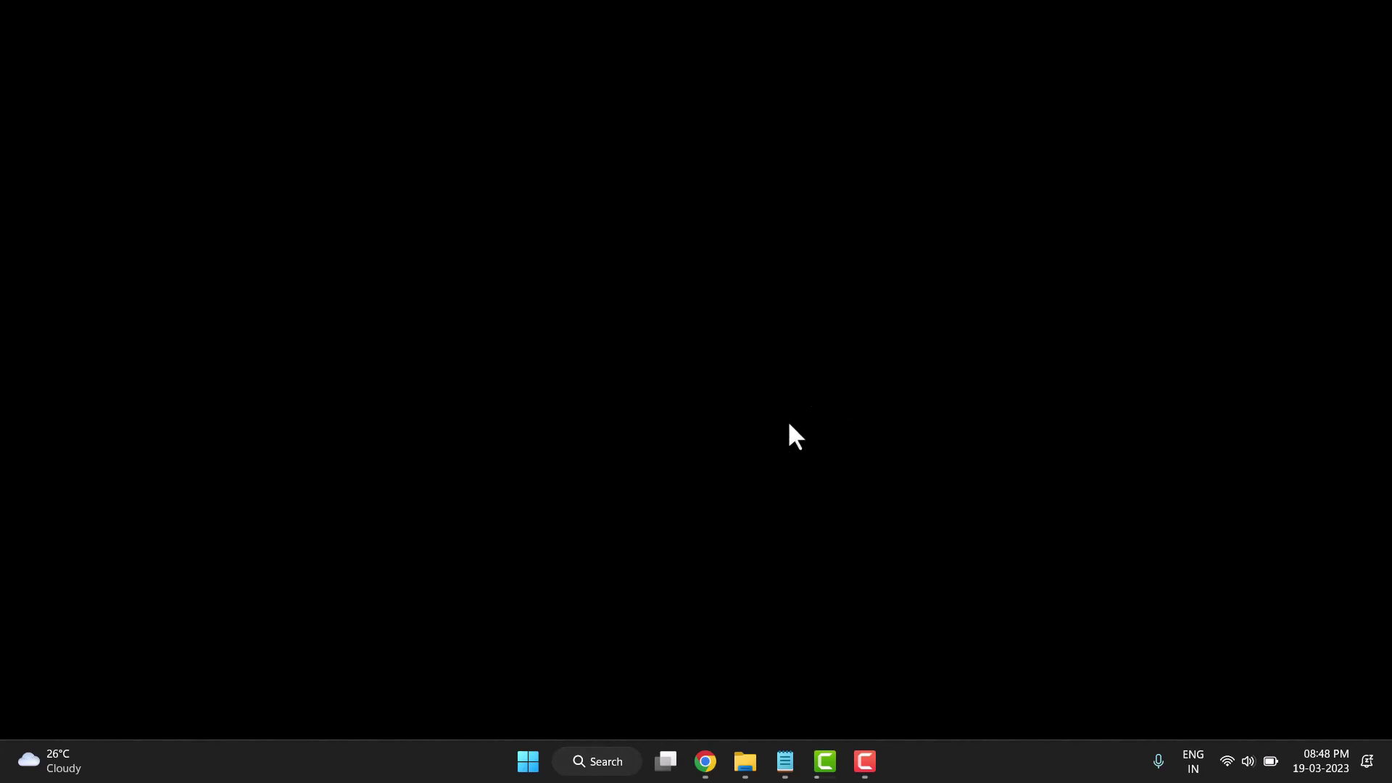
left_click(600, 763)
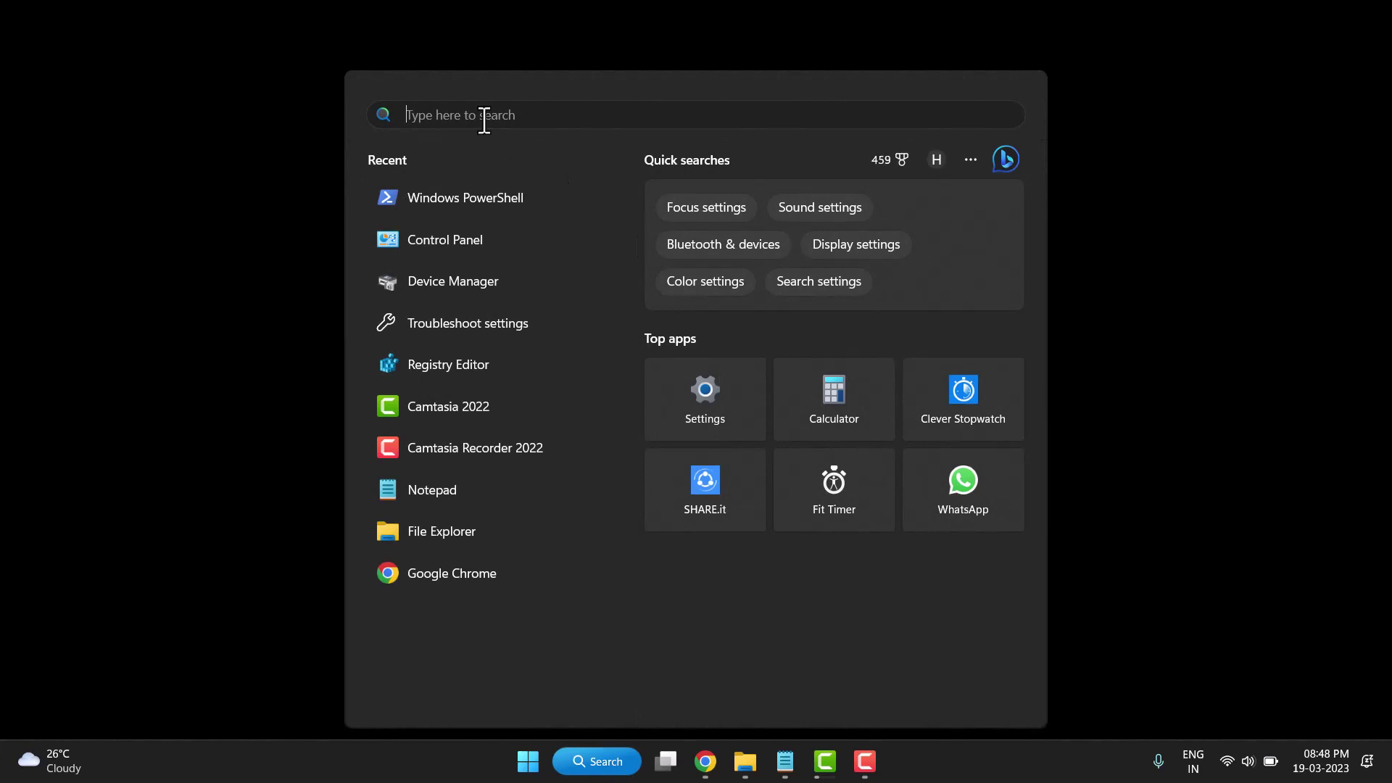
left_click(450, 365)
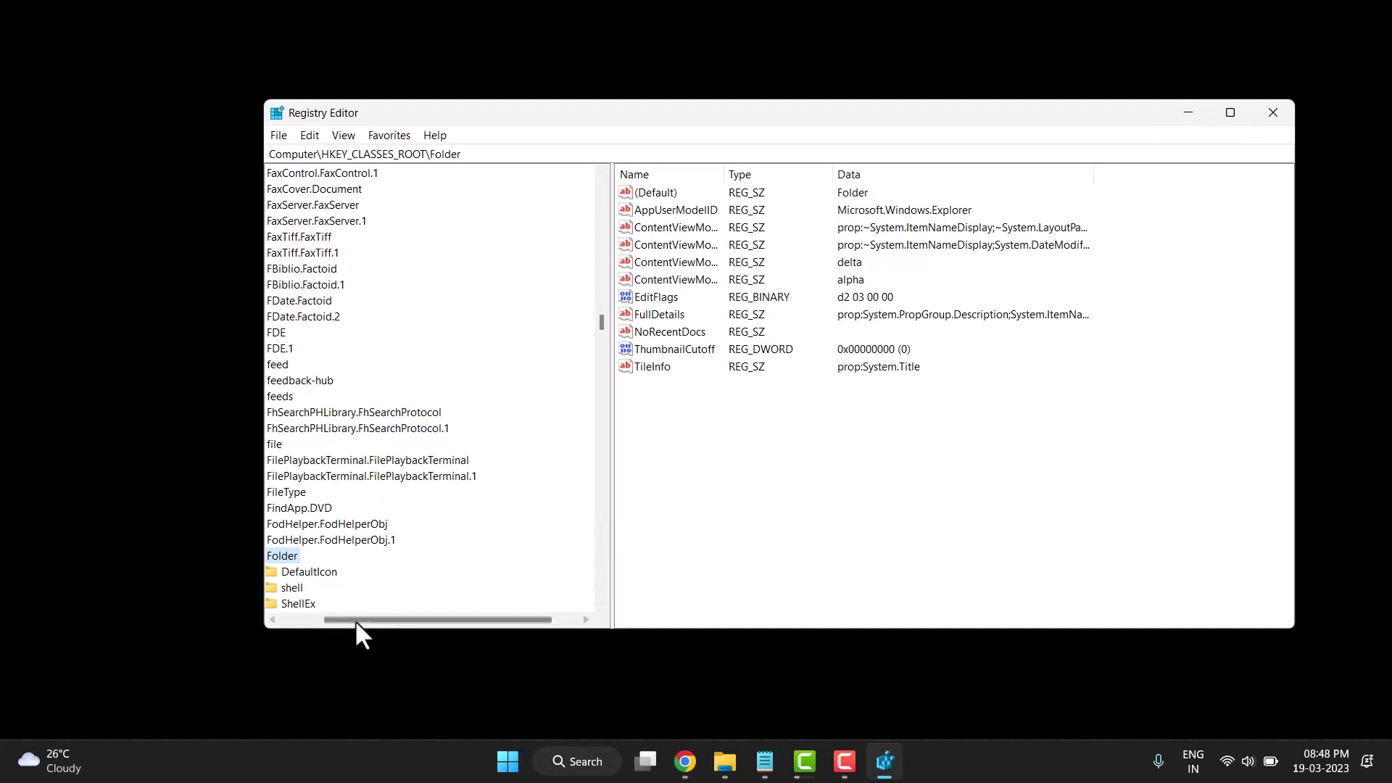
Return to the start of the registry tree and collapse the HKEY_CLASSES_ROOT key.
left_click_drag(359, 619, 289, 623)
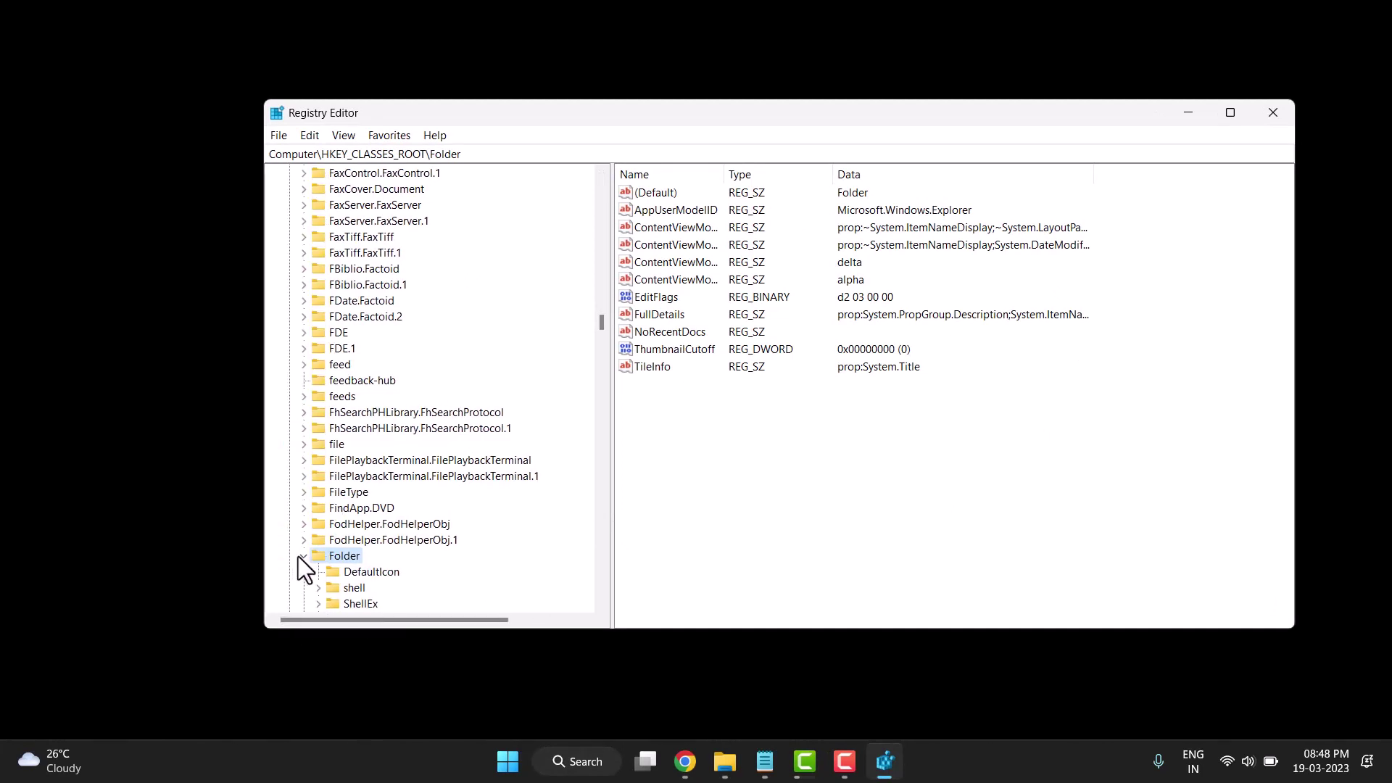
scroll(320, 533, "up", 10)
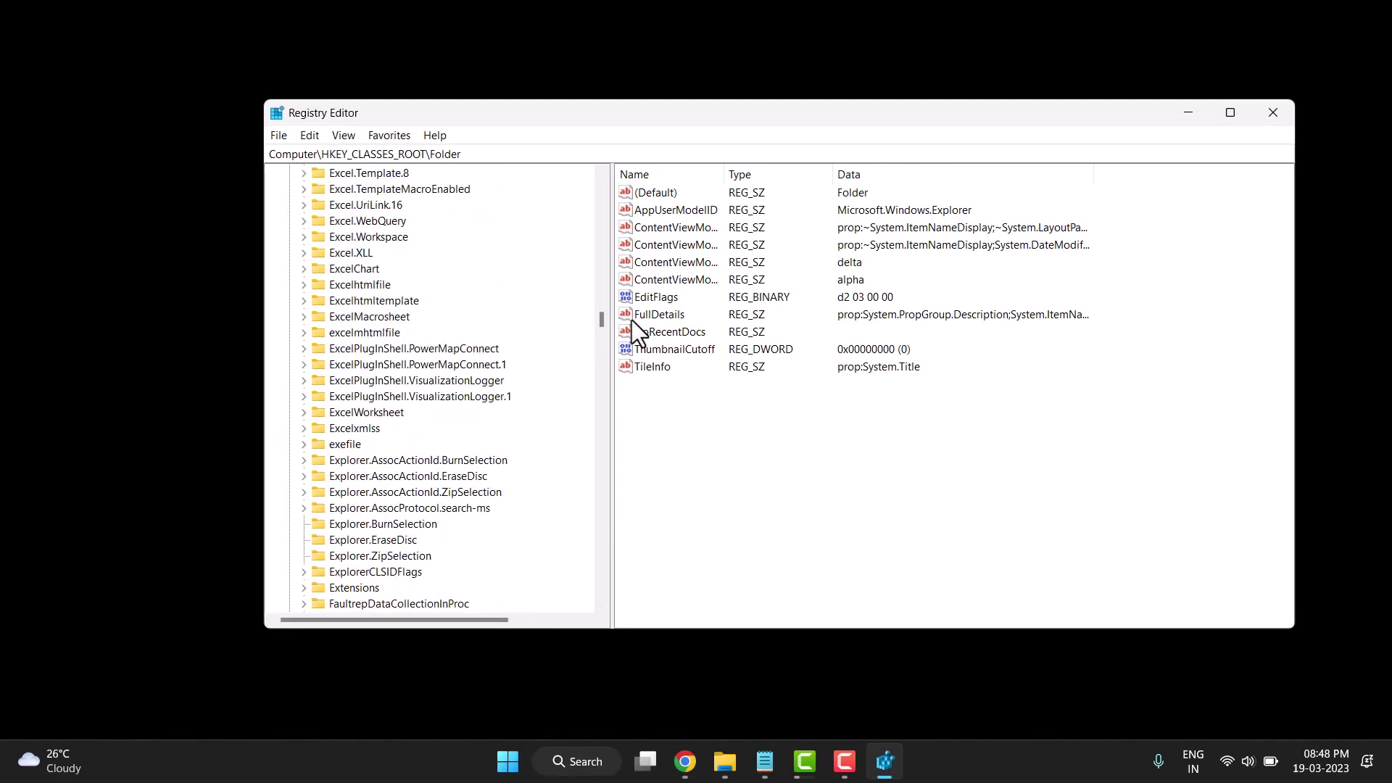
scroll(607, 319, "up", 1)
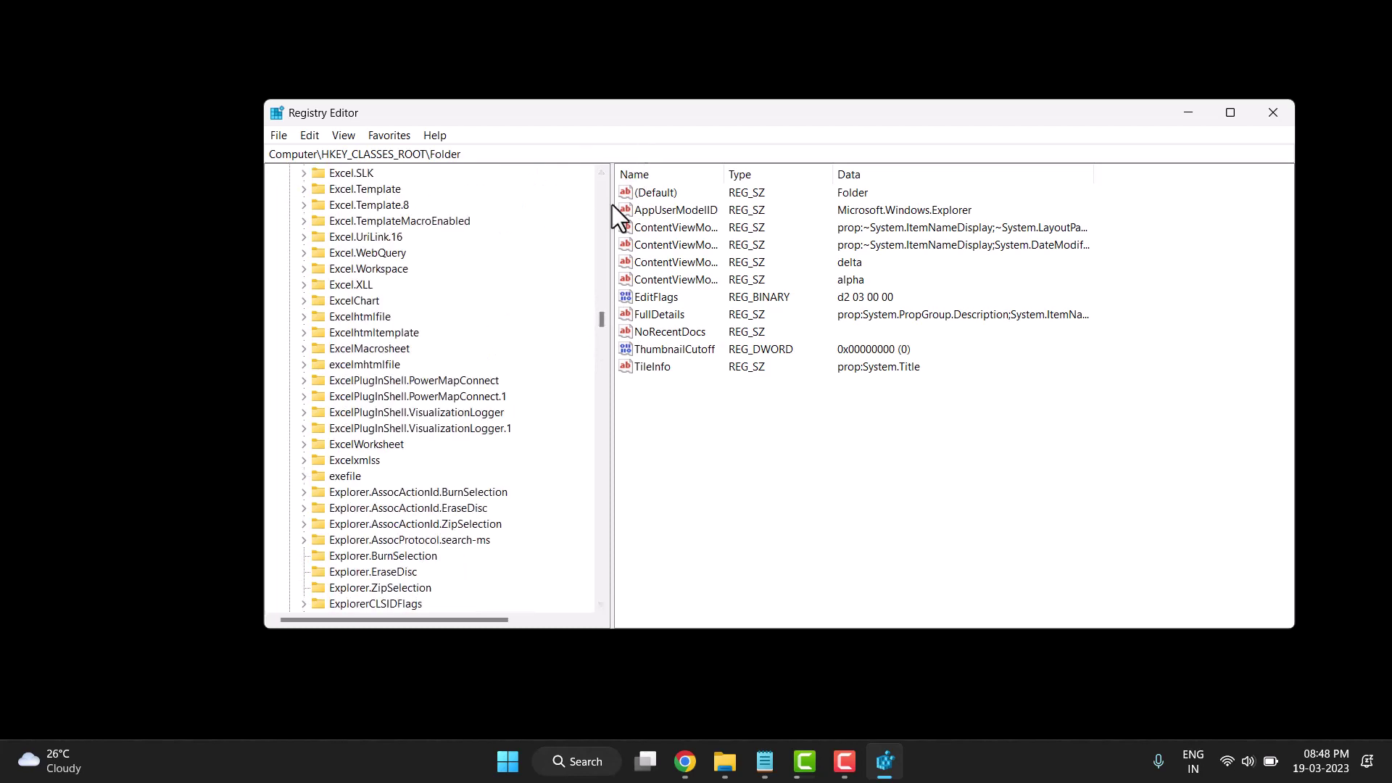
left_click_drag(602, 181, 598, 180)
left_click(287, 188)
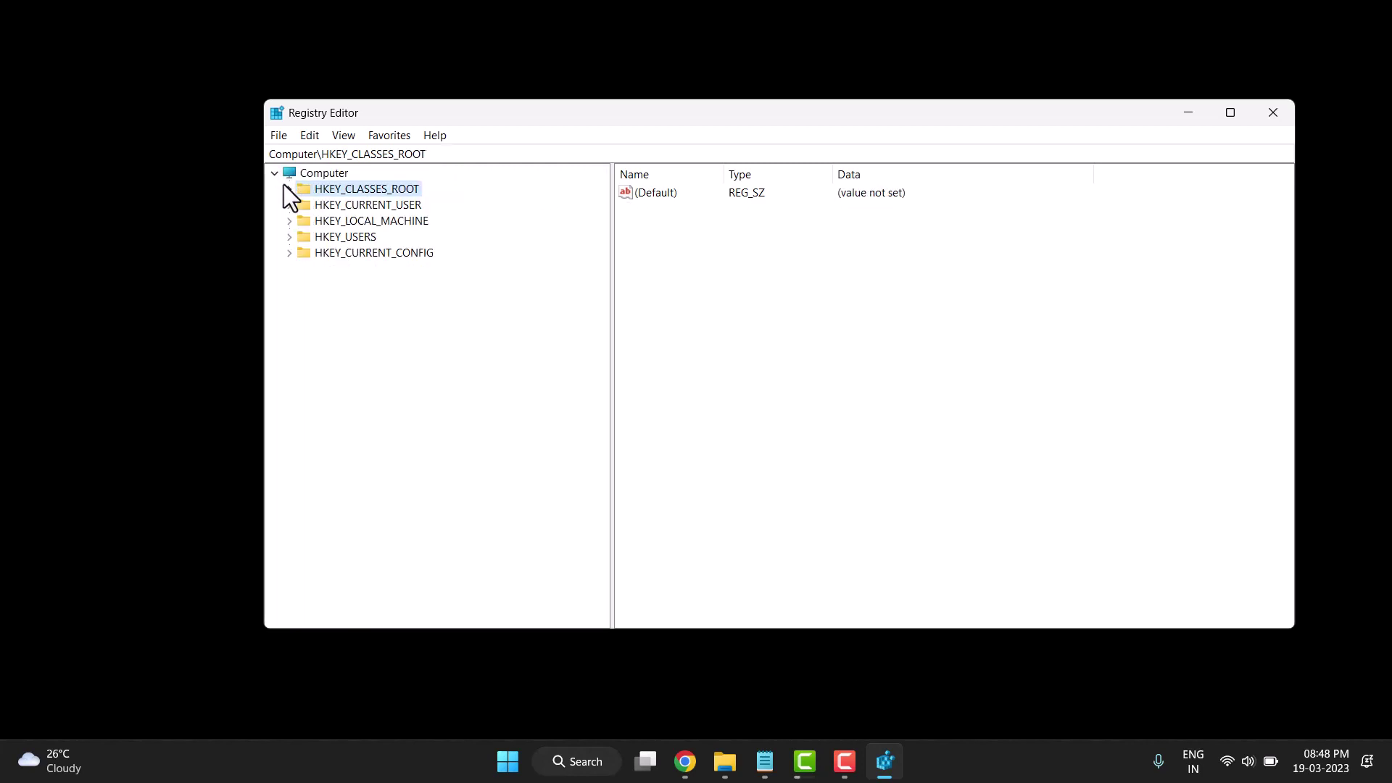
Try to export a registry backup to the Desktop with the export range set to All, and cancel the export.
left_click(282, 137)
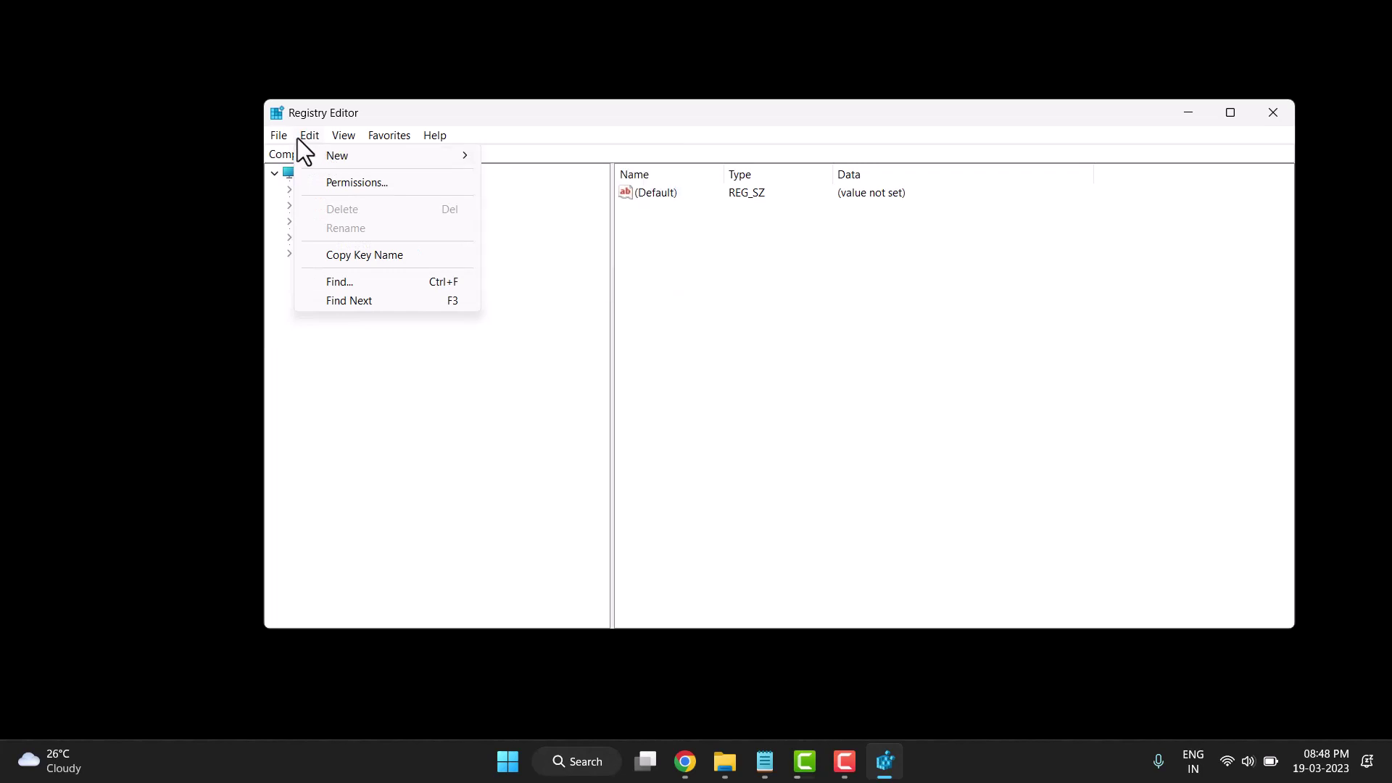
left_click(302, 174)
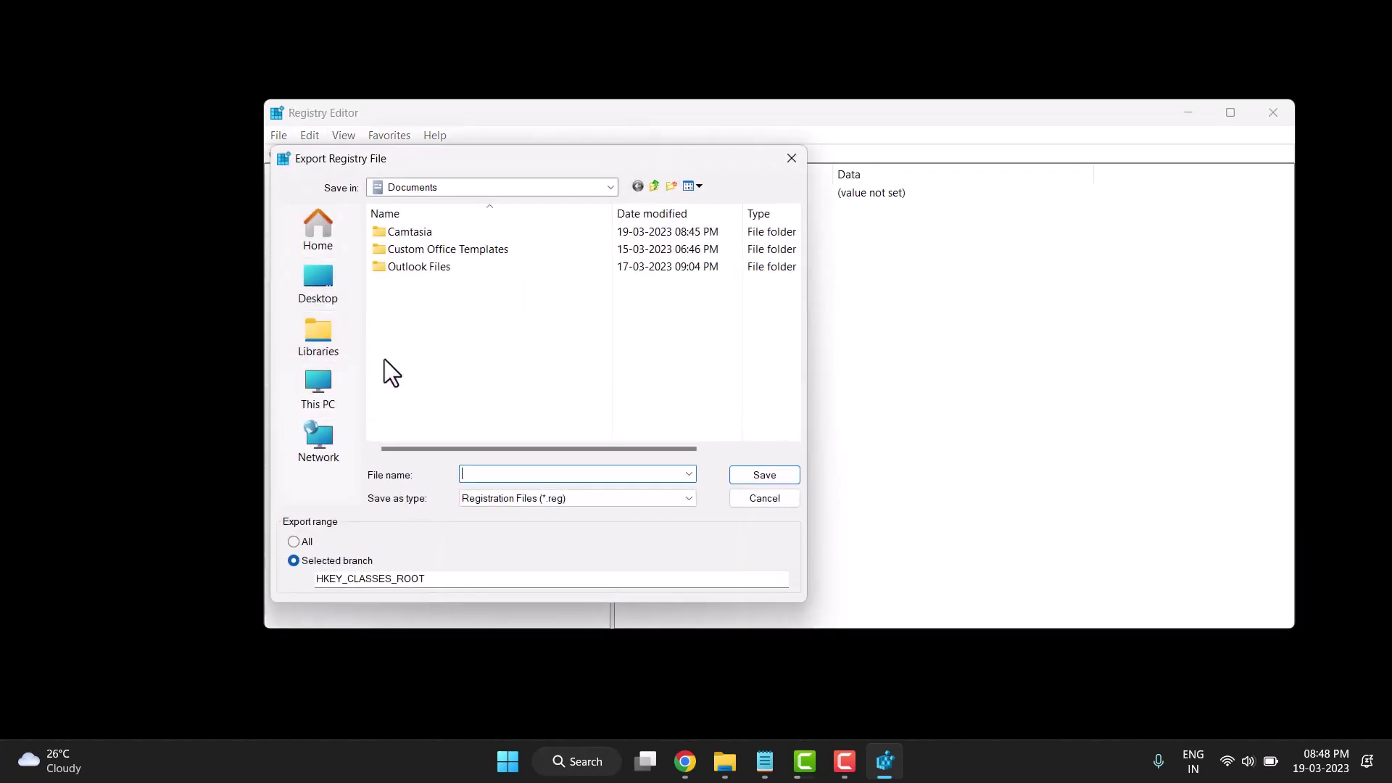
left_click(324, 288)
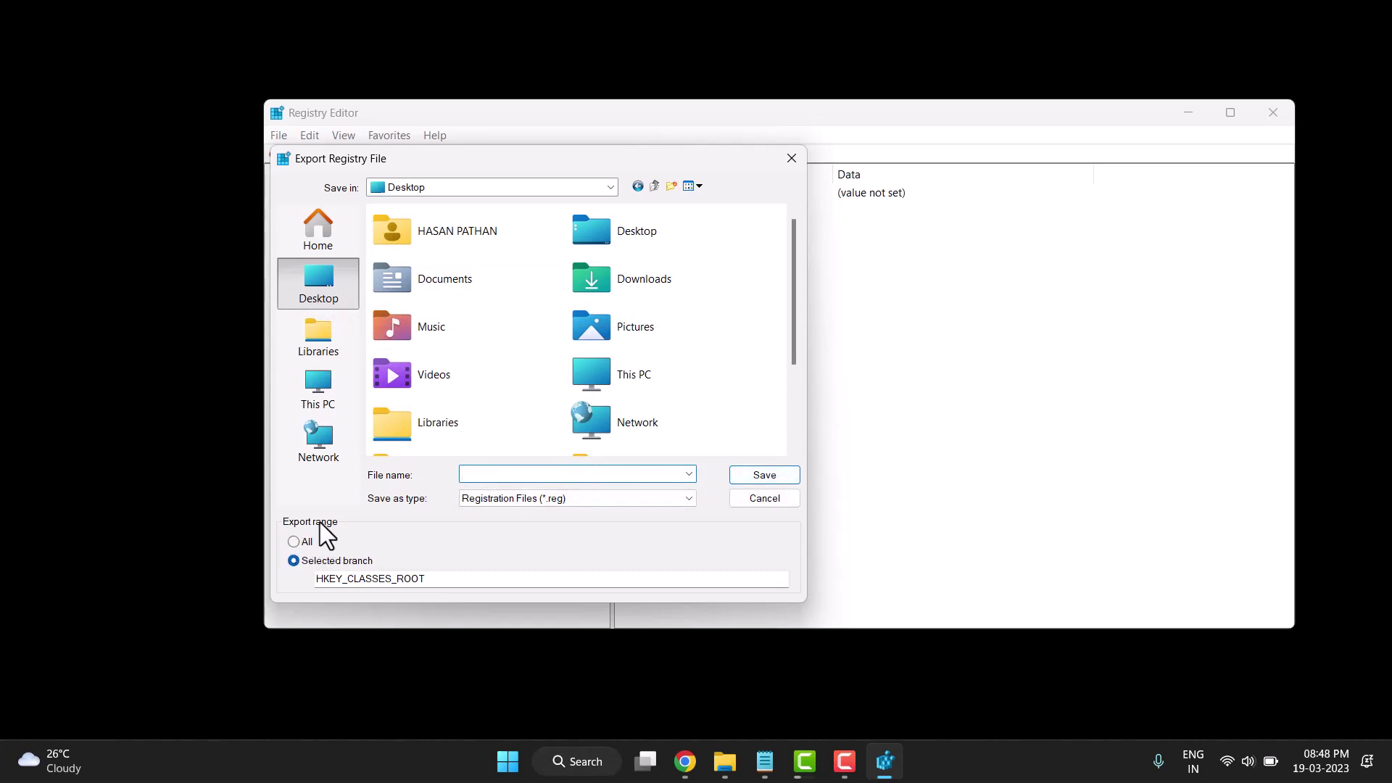
left_click(293, 541)
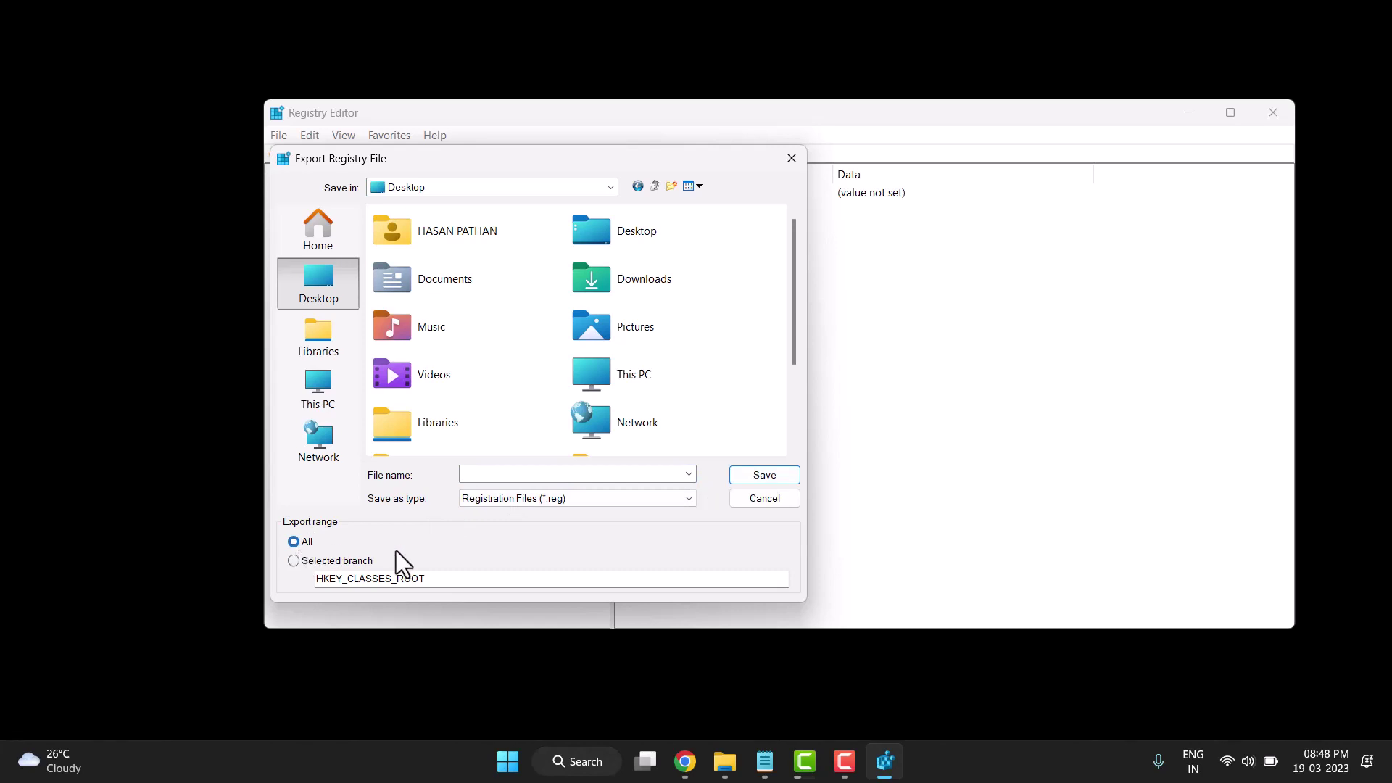
left_click(773, 478)
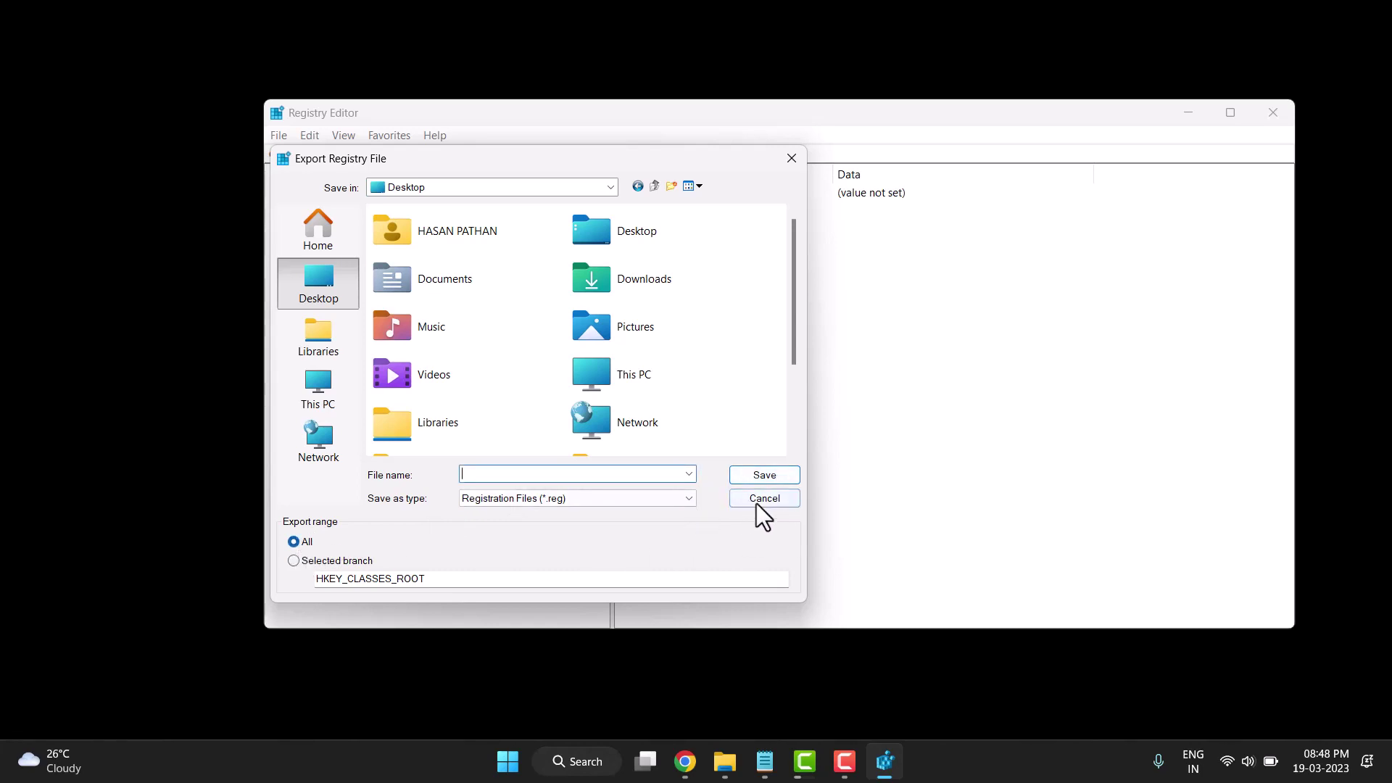
left_click(763, 498)
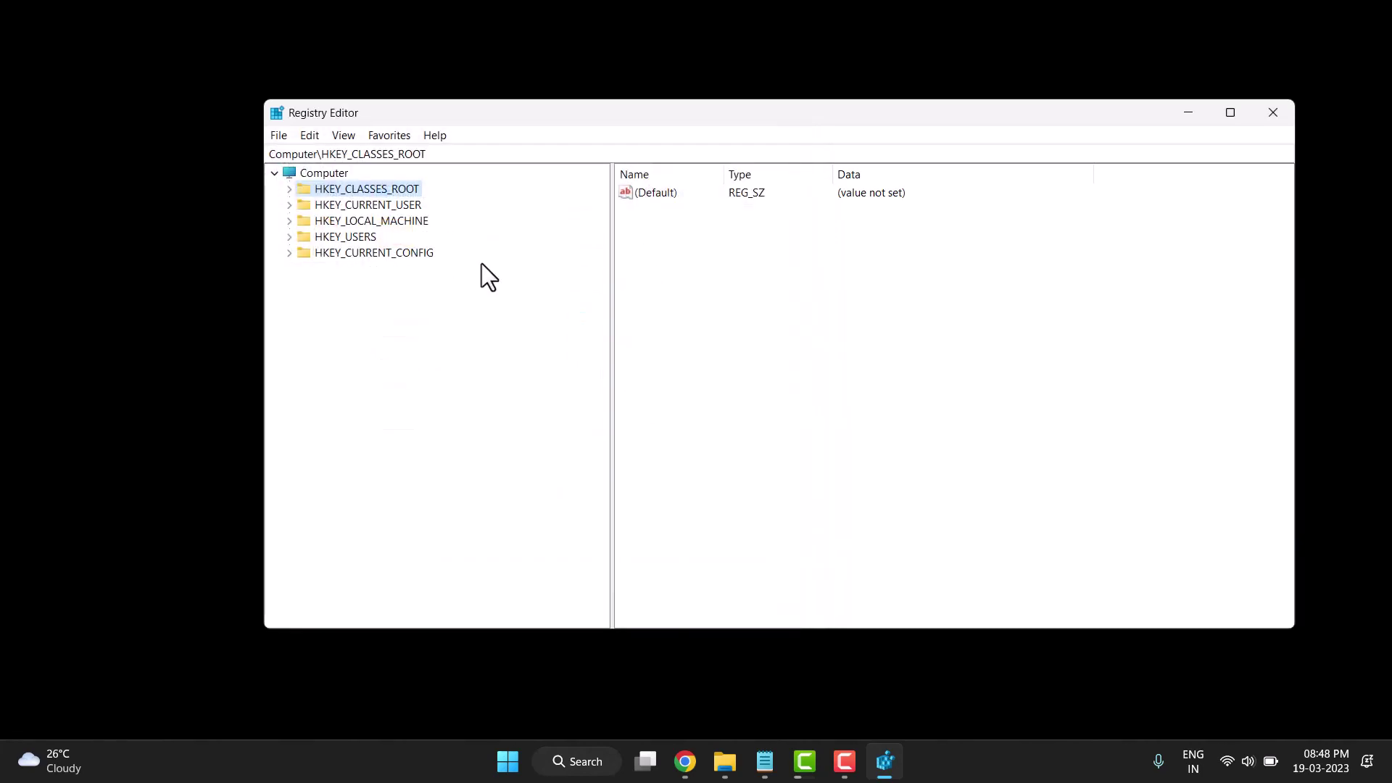
Look for a registration file to import in New folder on the Desktop, and cancel the import.
left_click(280, 137)
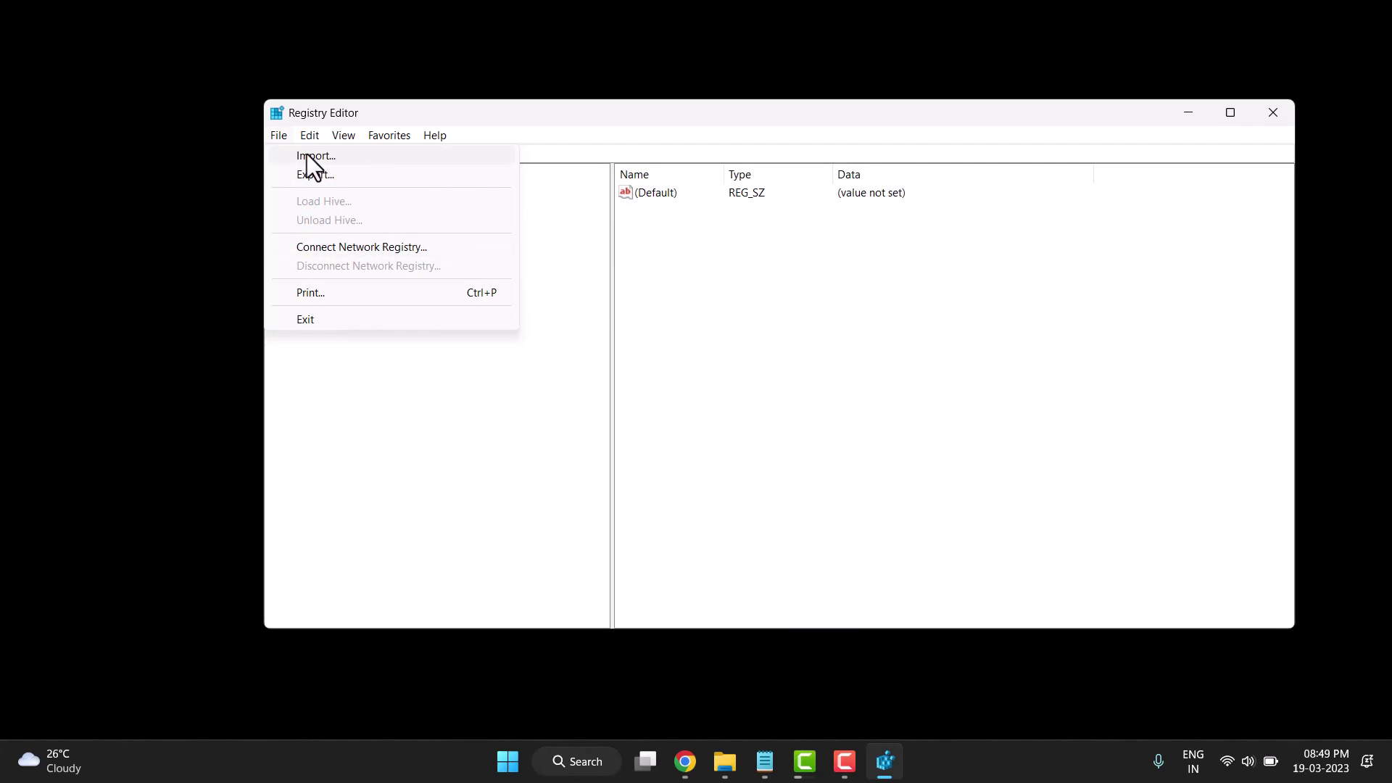
left_click(302, 158)
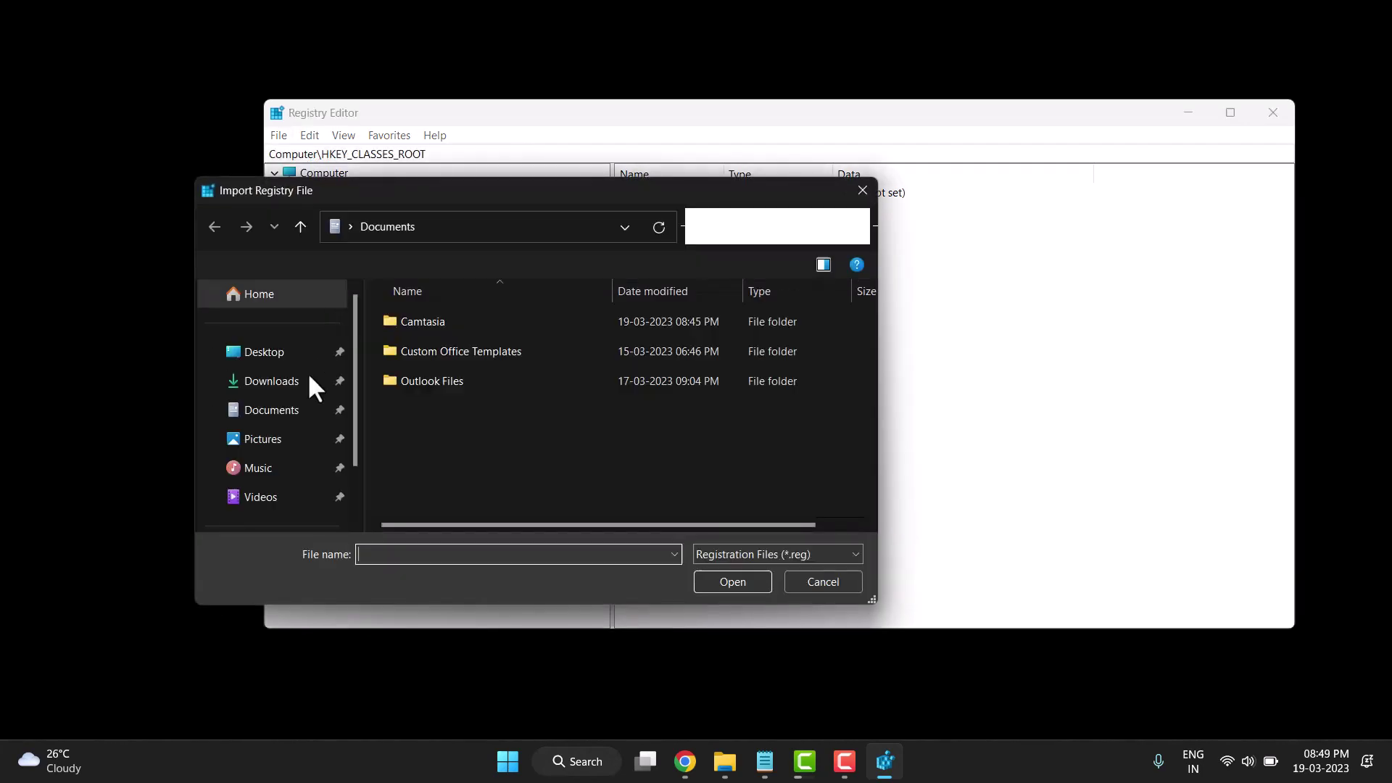
left_click(257, 353)
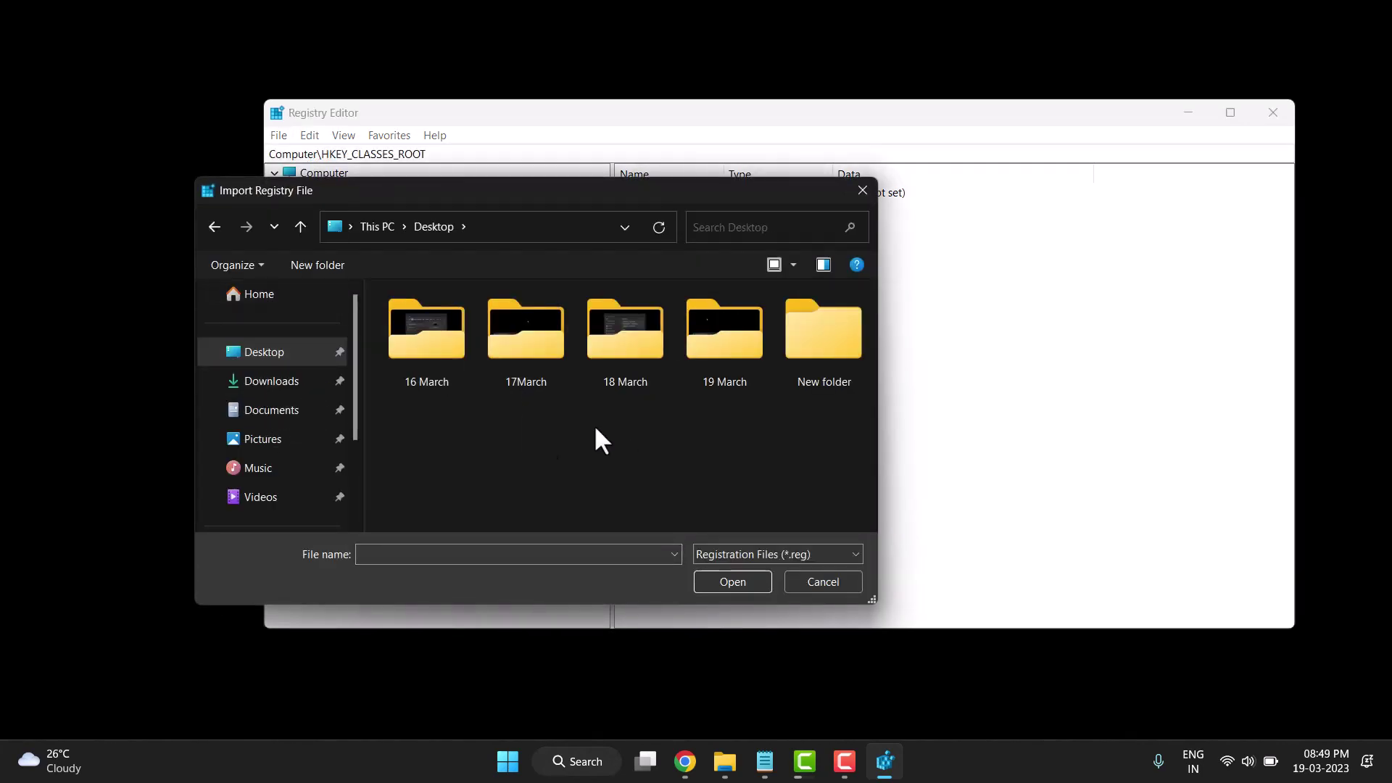
double_click(833, 360)
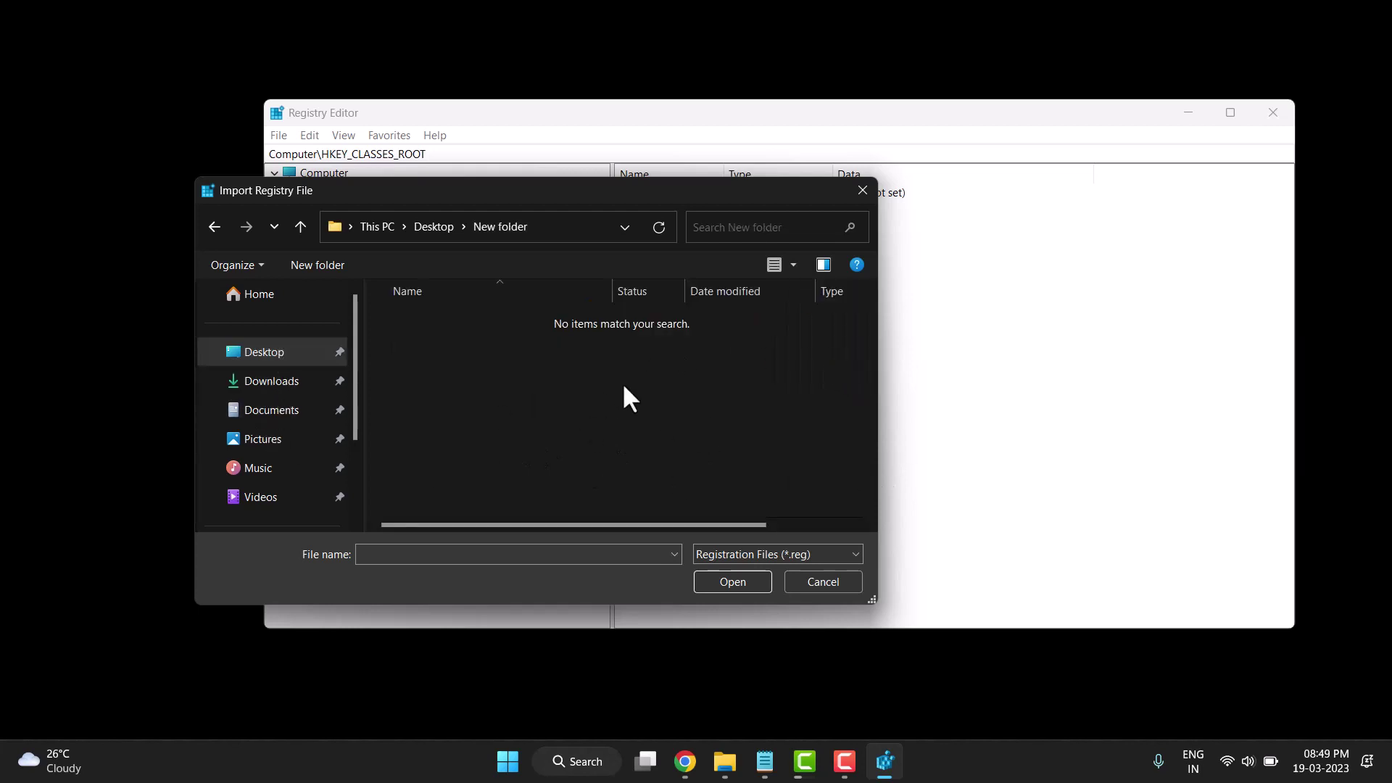
left_click(824, 584)
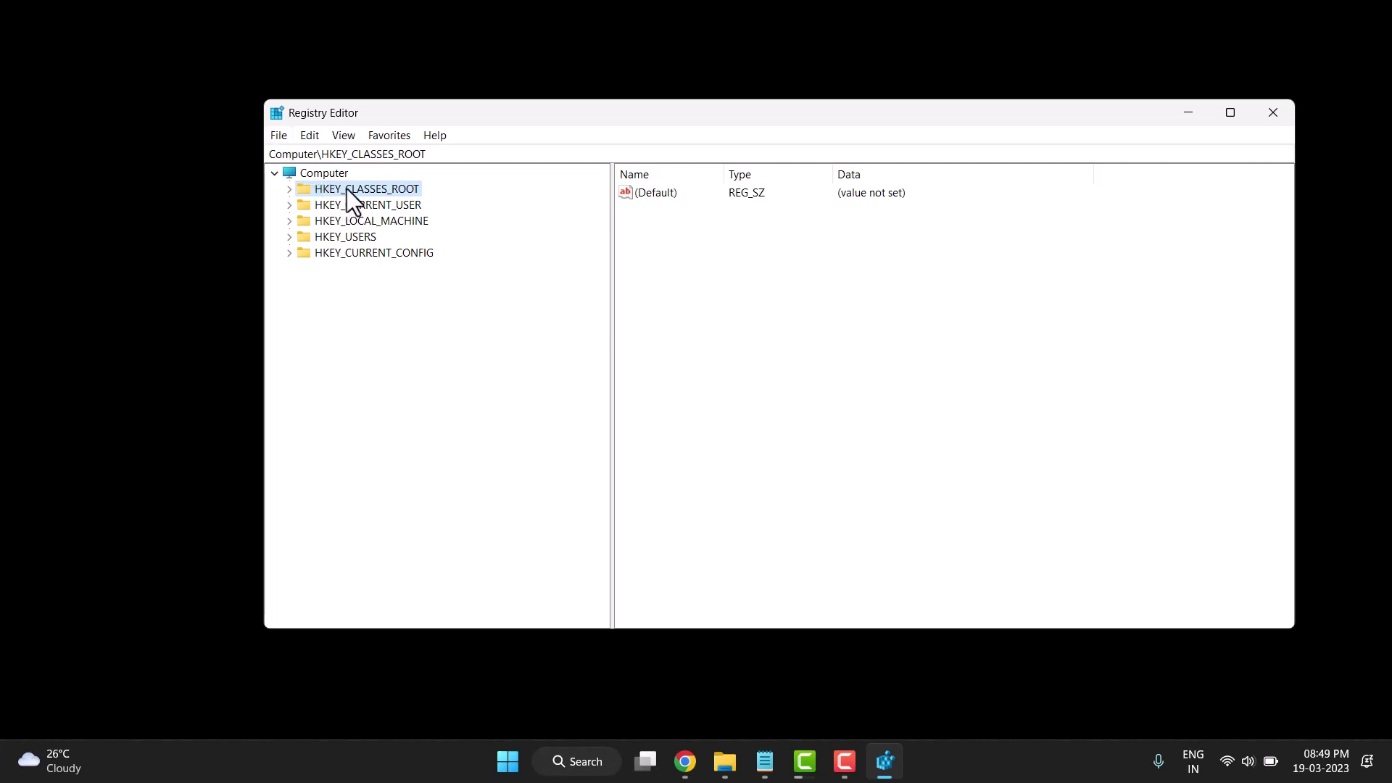
Expand the HKEY_CLASSES_ROOT key and browse down through its subkeys.
double_click(318, 184)
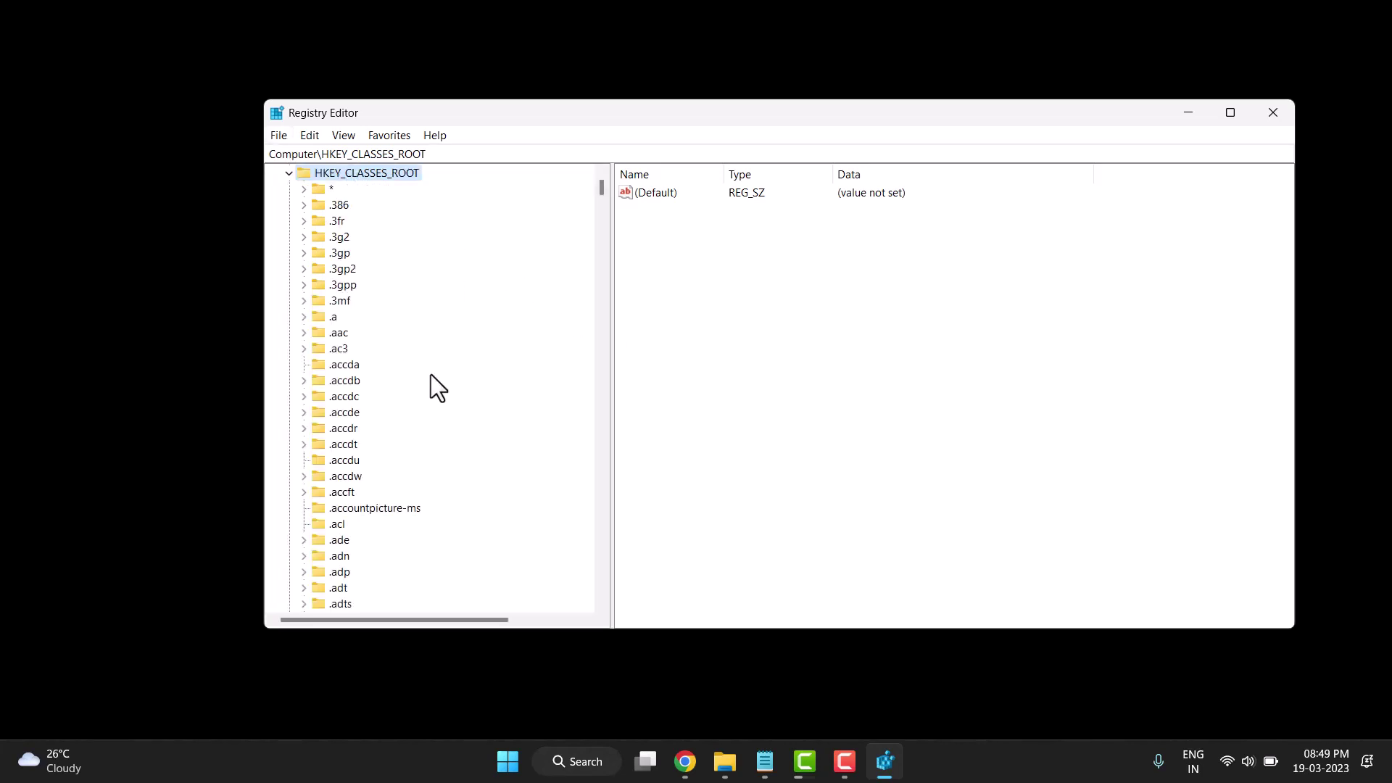
scroll(472, 490, "down", 6)
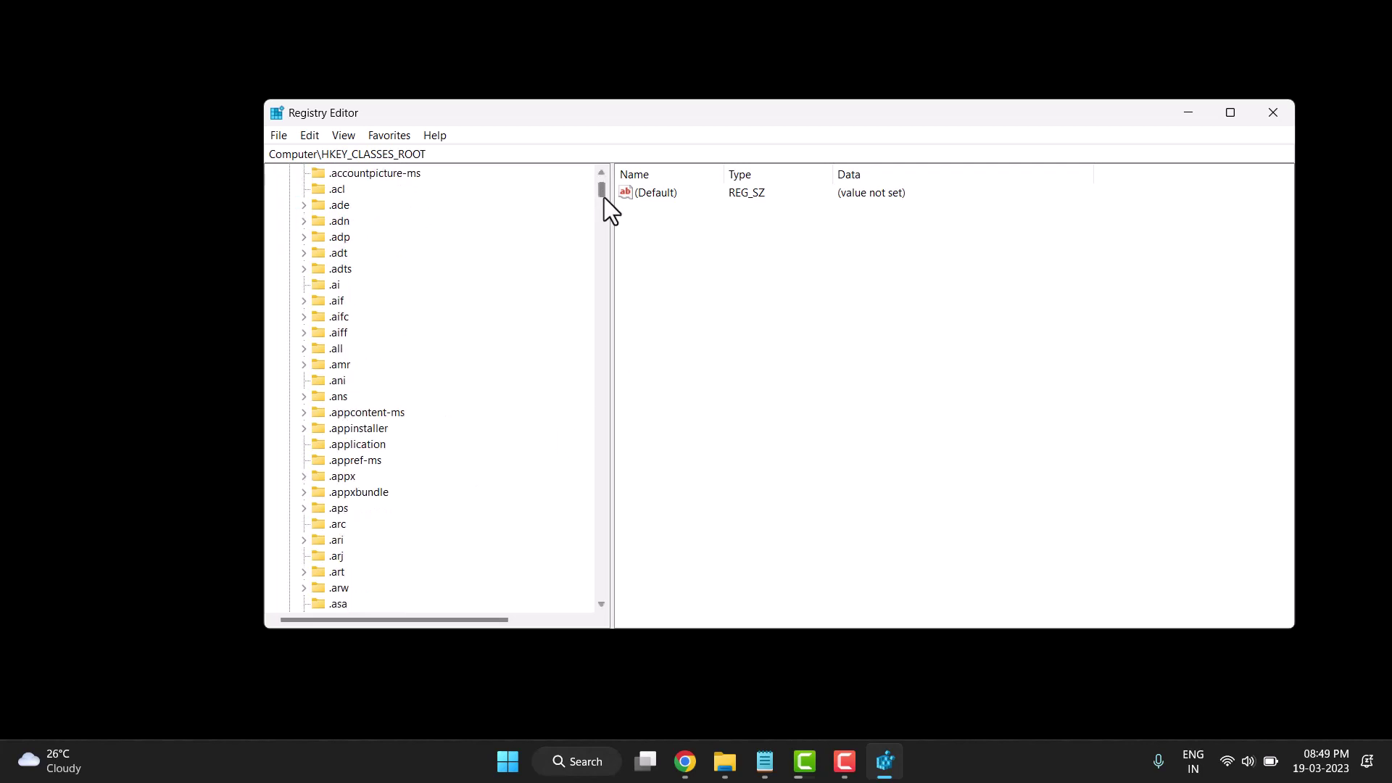
left_click_drag(603, 197, 599, 402)
left_click(438, 152)
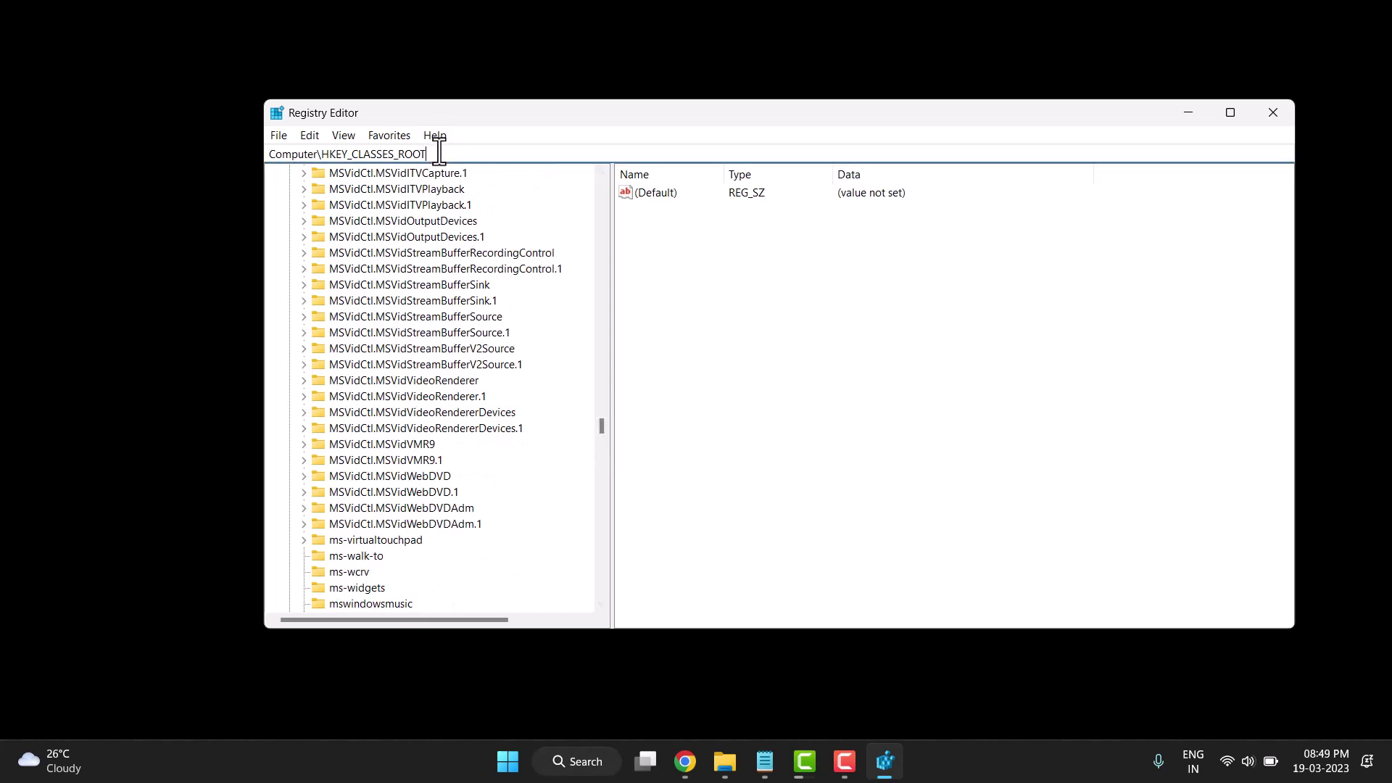
type("\\")
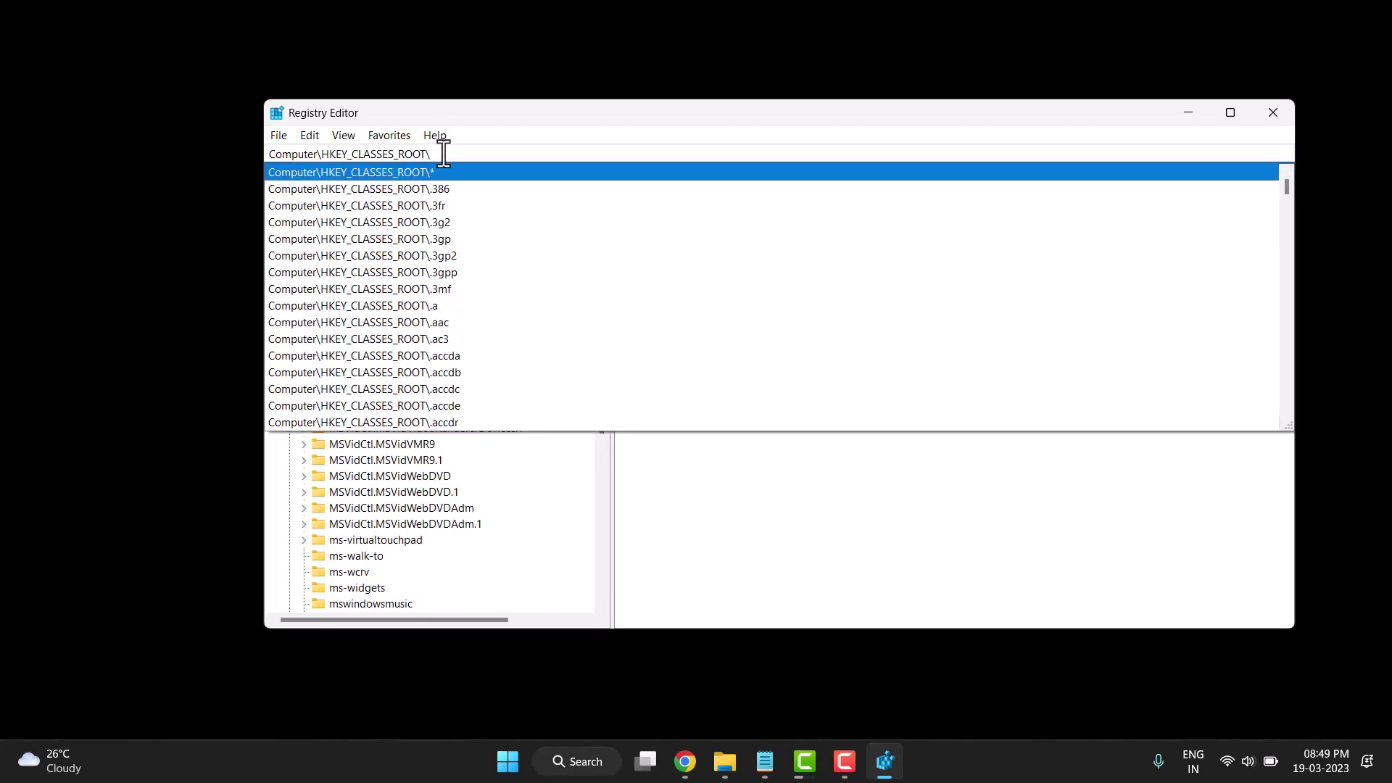
left_click(651, 459)
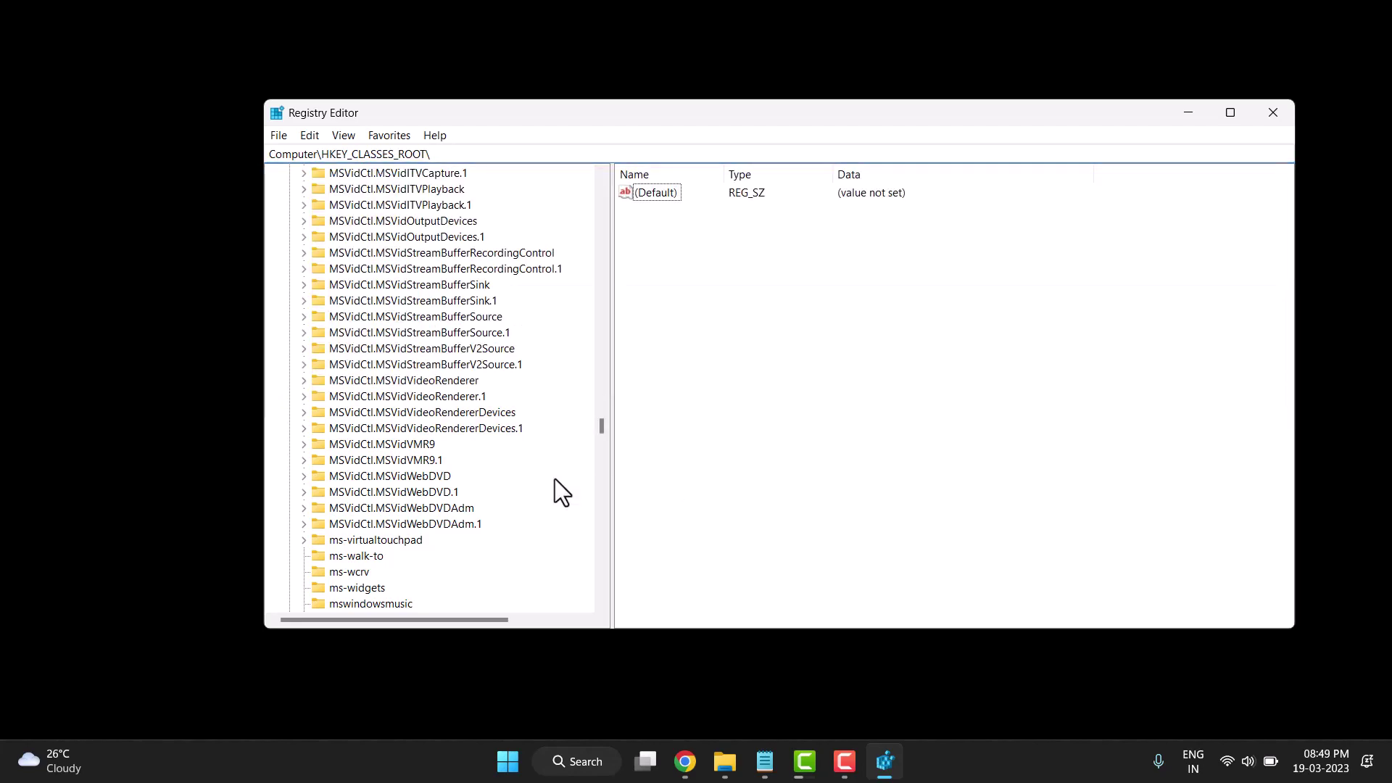
Find the Folder key under HKEY_CLASSES_ROOT and select it to show its values.
scroll(448, 421, "down", 3)
scroll(448, 420, "up", 3)
left_click_drag(601, 426, 609, 326)
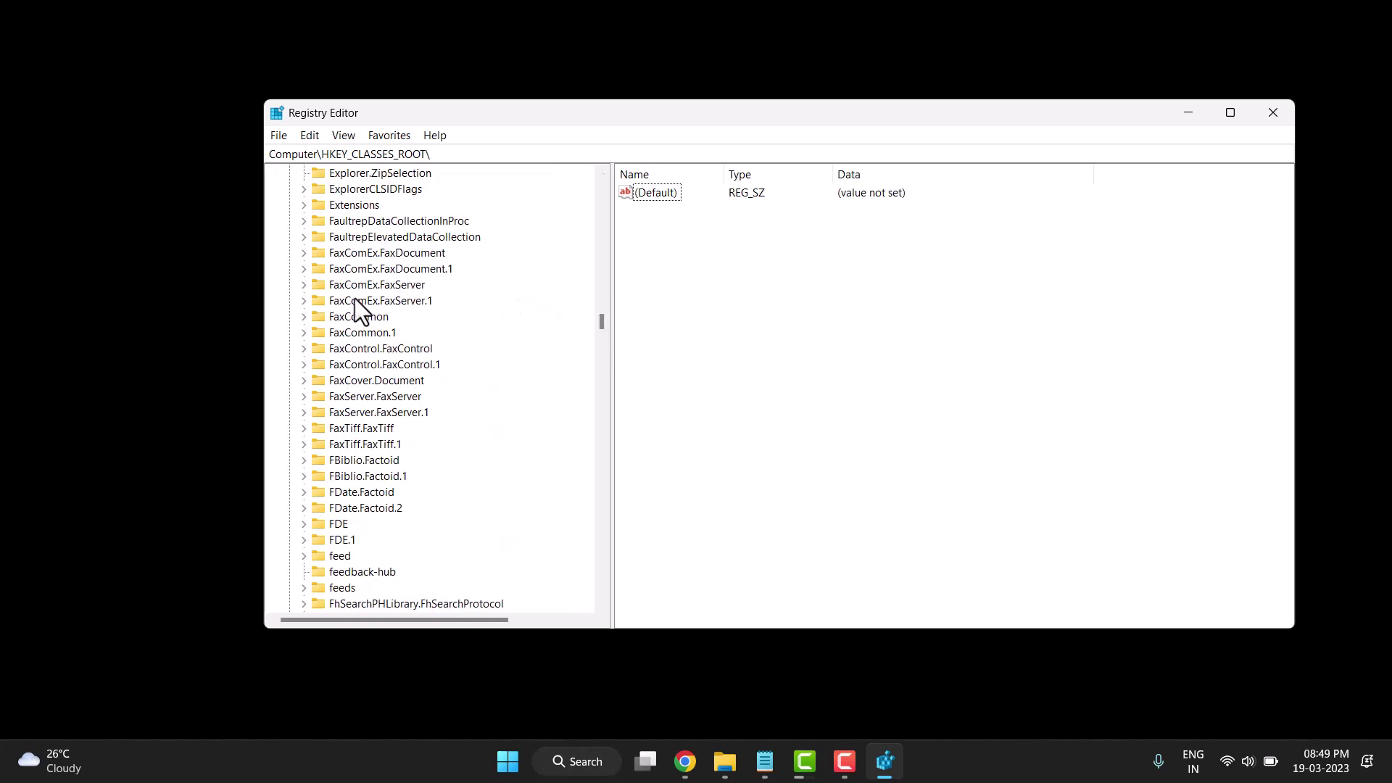
scroll(360, 279, "up", 2)
scroll(360, 280, "down", 1)
scroll(359, 280, "down", 6)
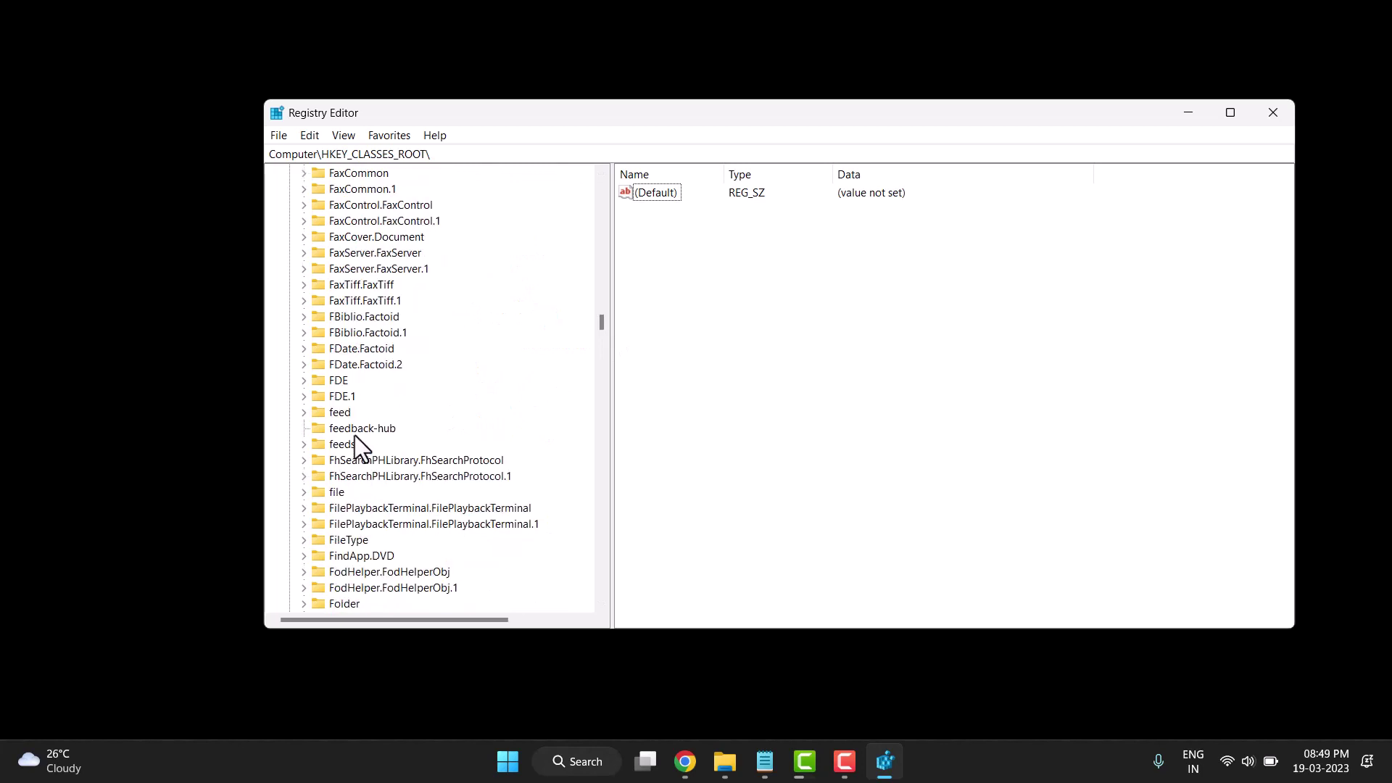
left_click(349, 508)
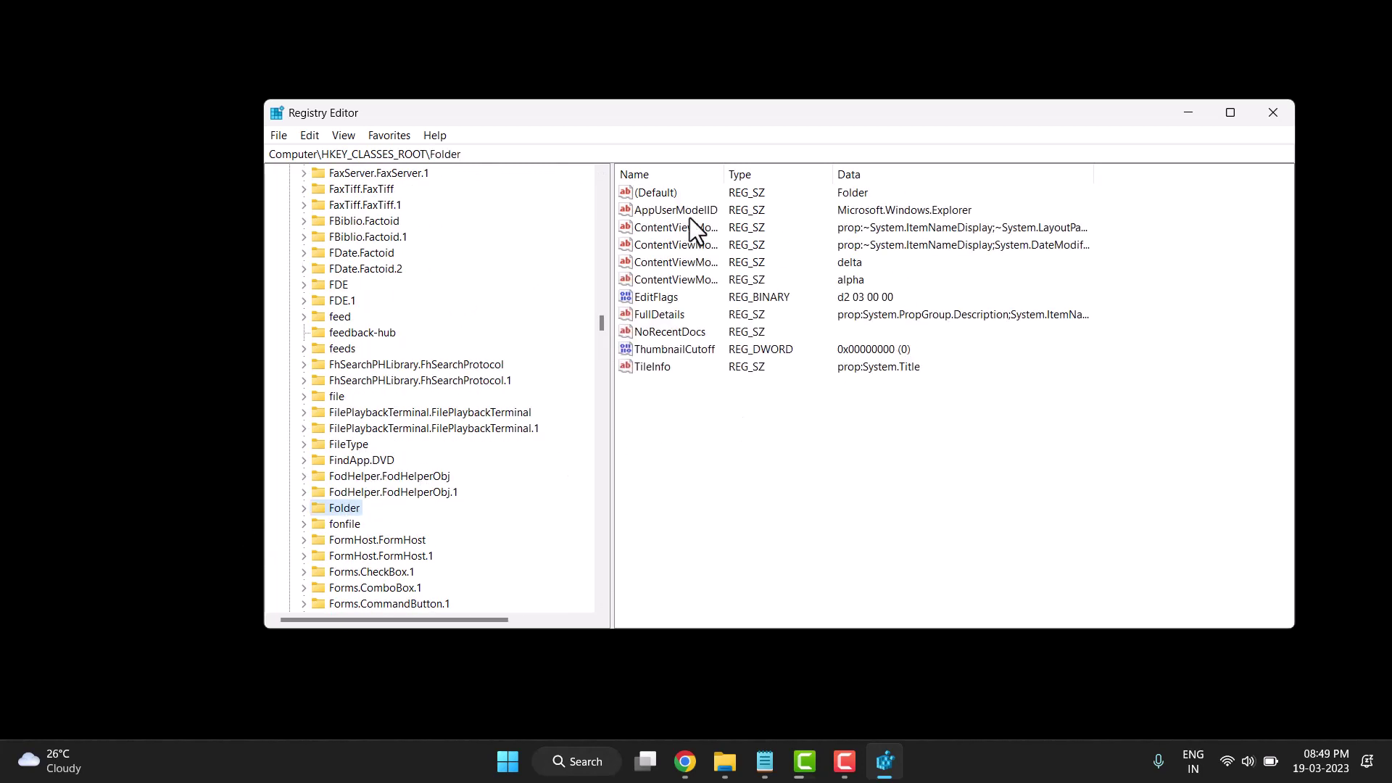
Open the Folder key's (Default) string for editing, check its value data and accept the dialog.
double_click(646, 190)
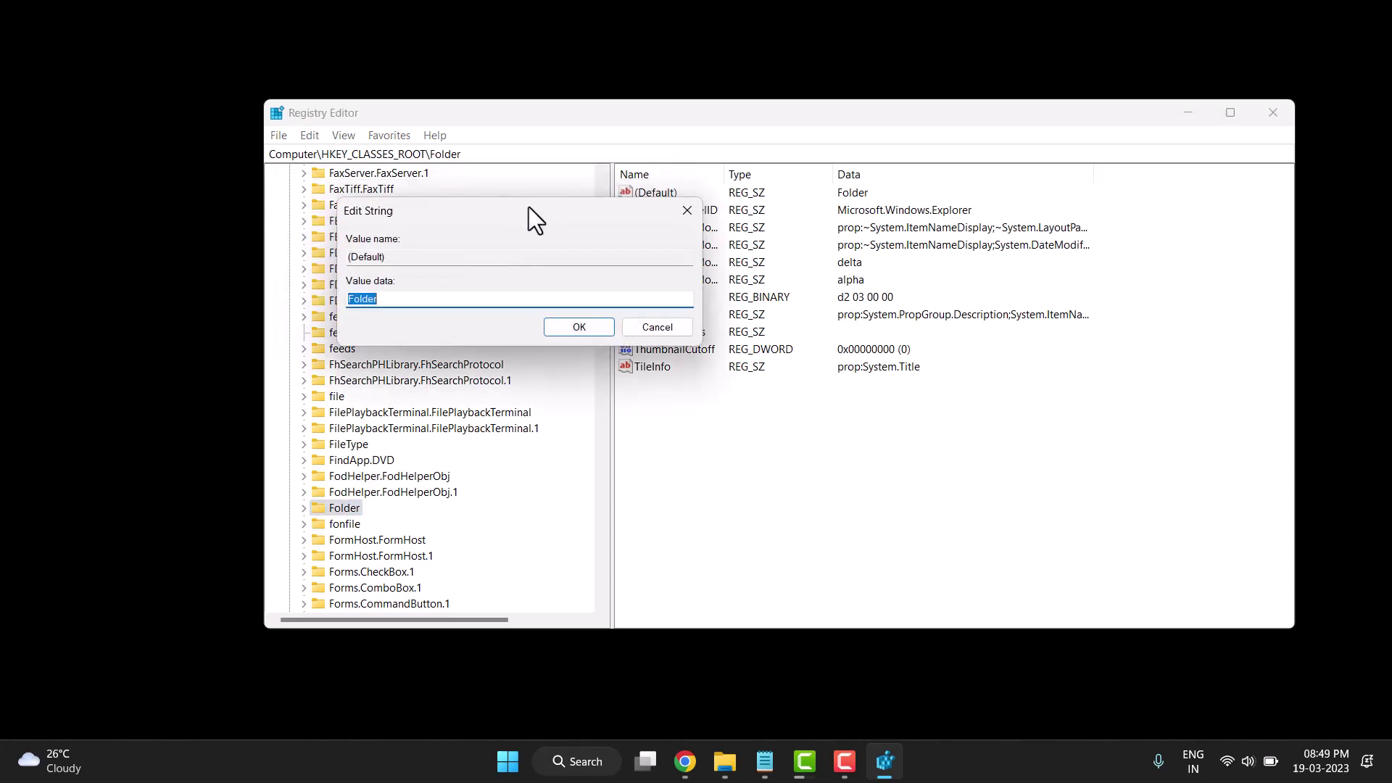
left_click_drag(528, 207, 825, 349)
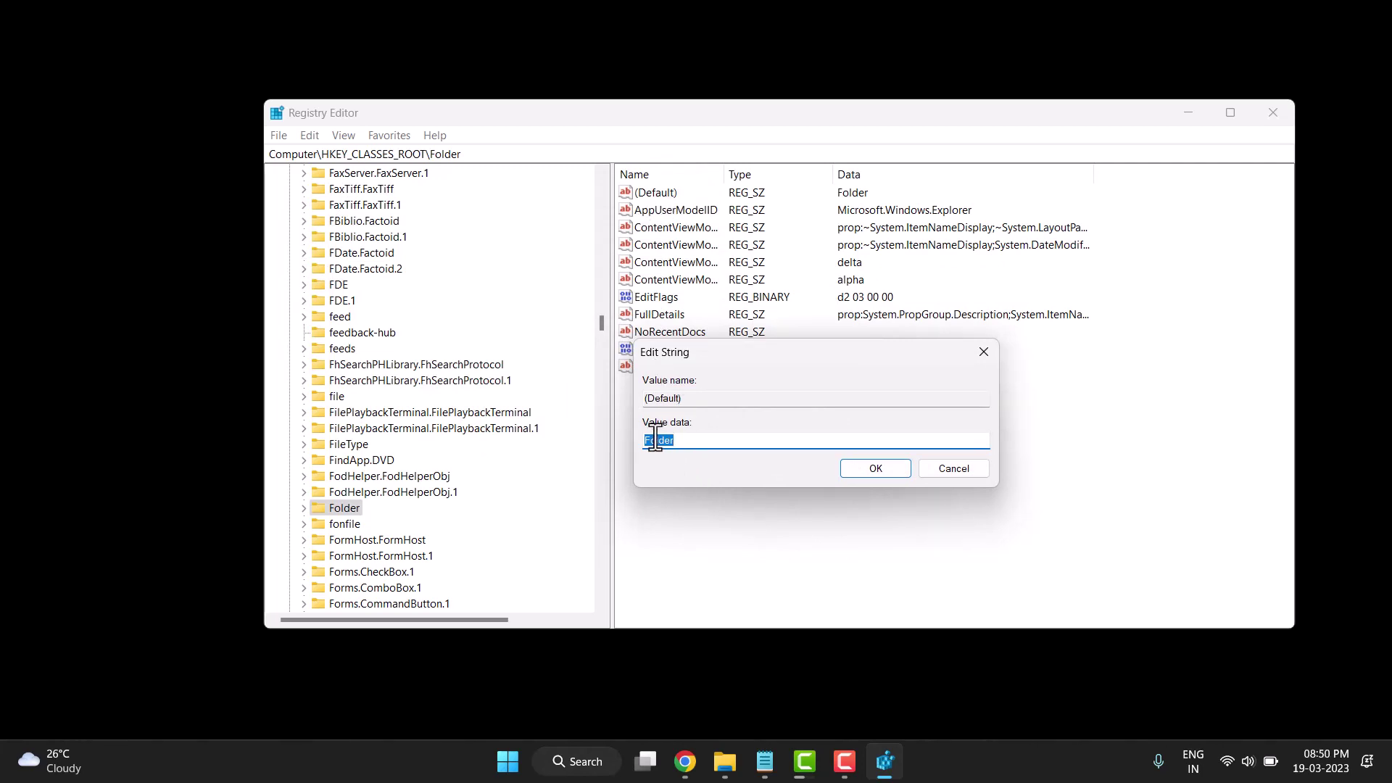
left_click(693, 439)
double_click(693, 439)
left_click(697, 438)
double_click(697, 439)
left_click(692, 439)
double_click(692, 439)
left_click(870, 470)
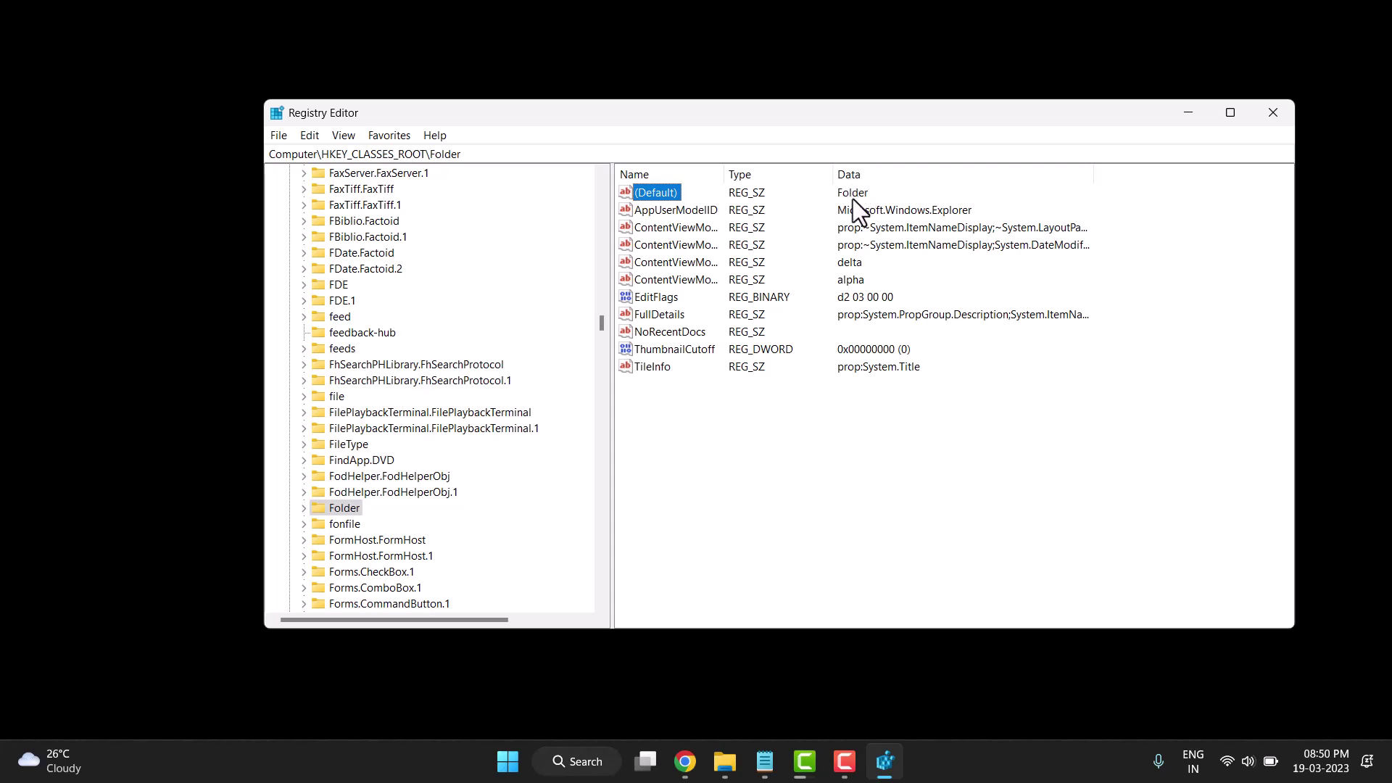
Reopen the Folder key's (Default) string and save it with the value data Folder.
double_click(658, 189)
left_click_drag(504, 208, 892, 396)
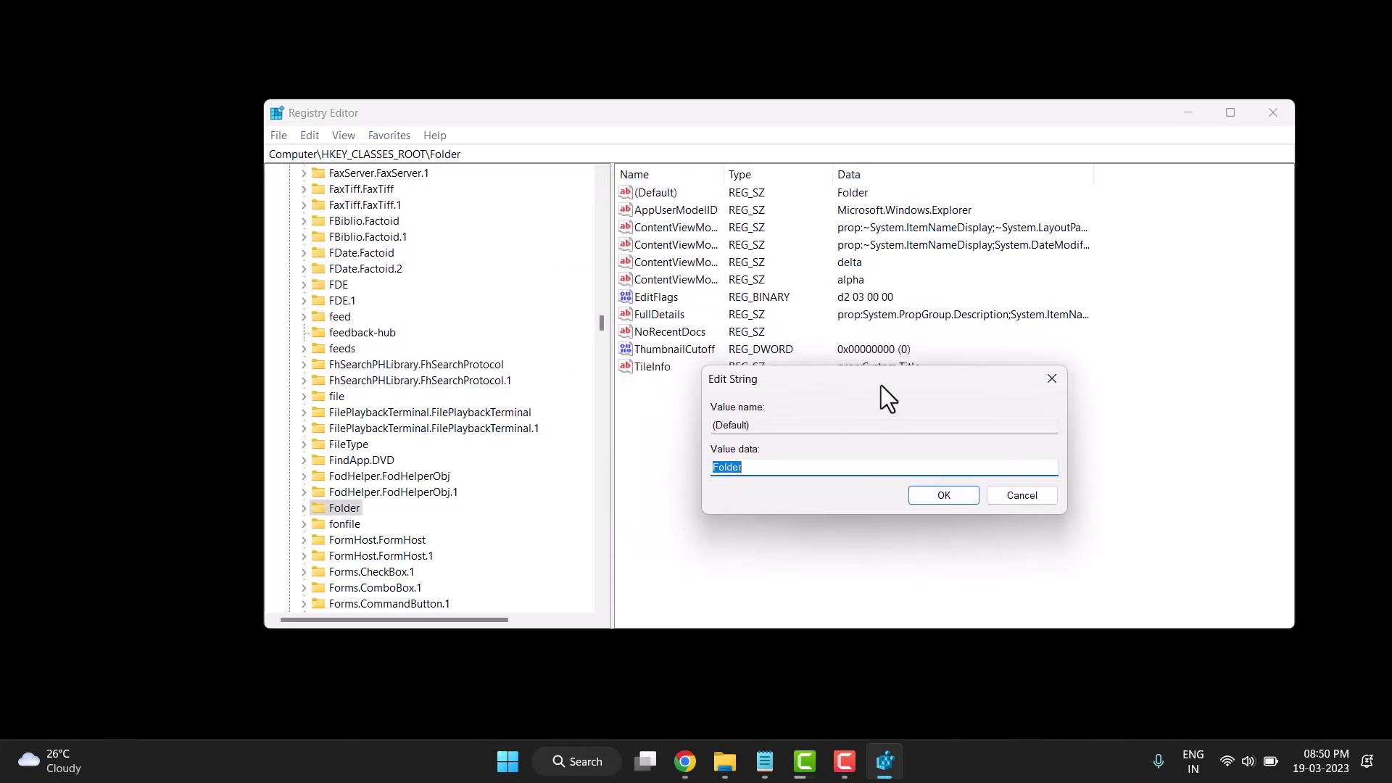
left_click(767, 475)
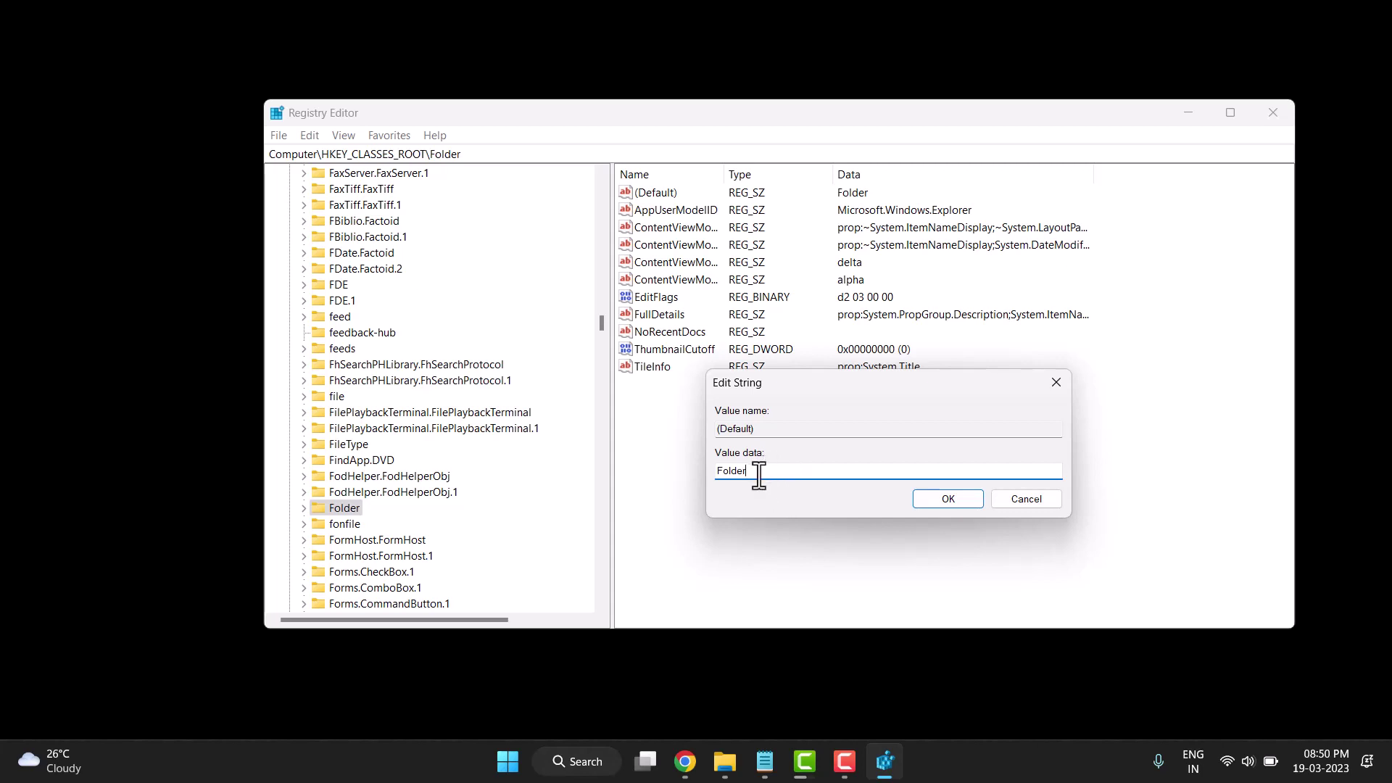
left_click_drag(755, 473, 678, 472)
left_click(785, 472)
double_click(785, 473)
left_click(937, 497)
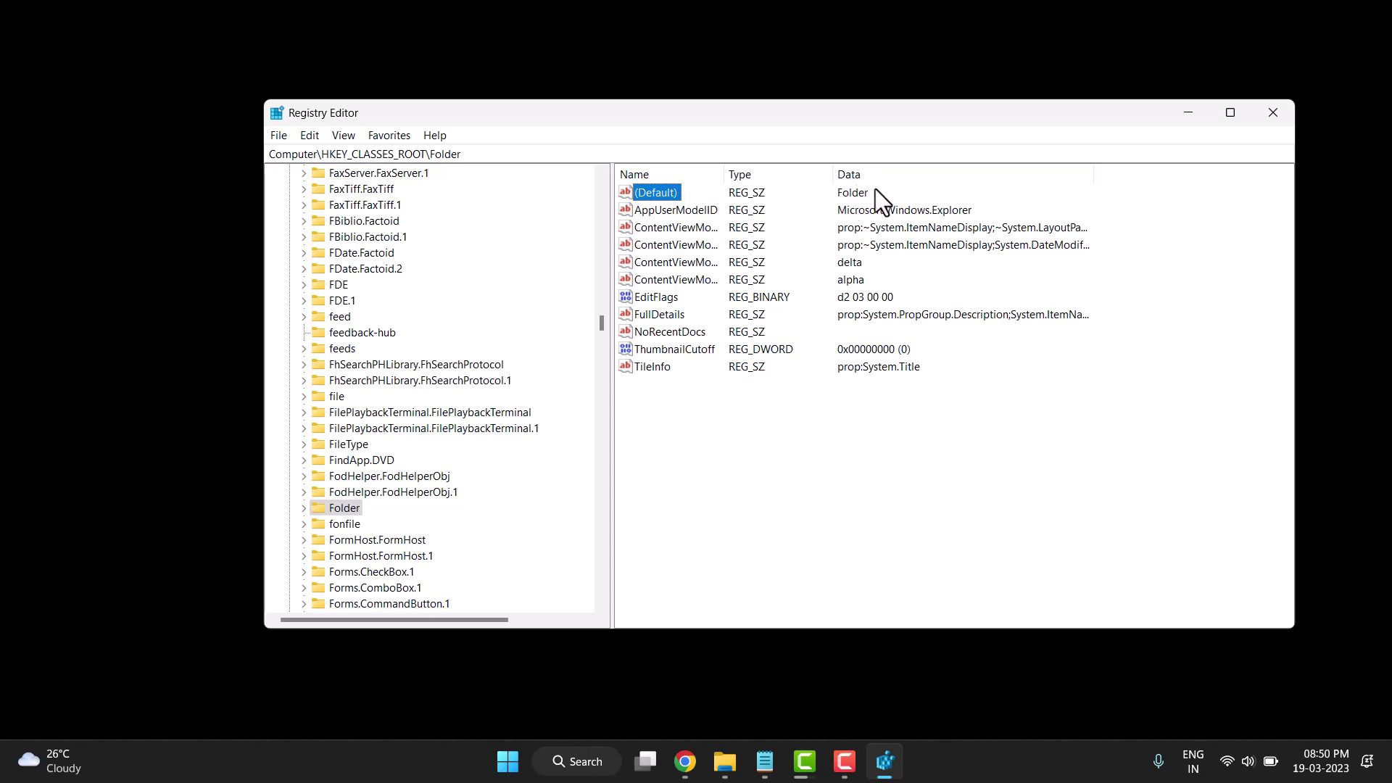
Close the Registry Editor and bring up the computer's power options for a restart.
left_click(1273, 113)
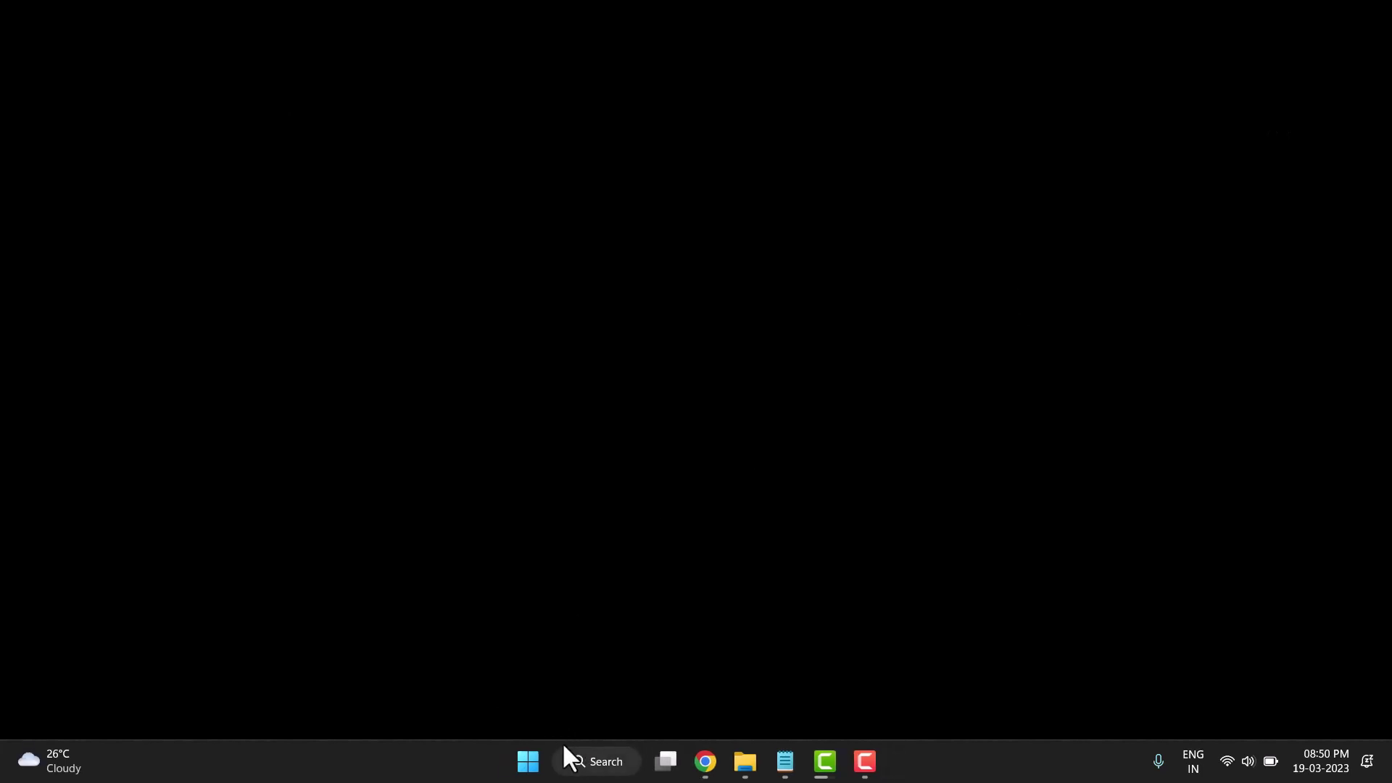
left_click(531, 761)
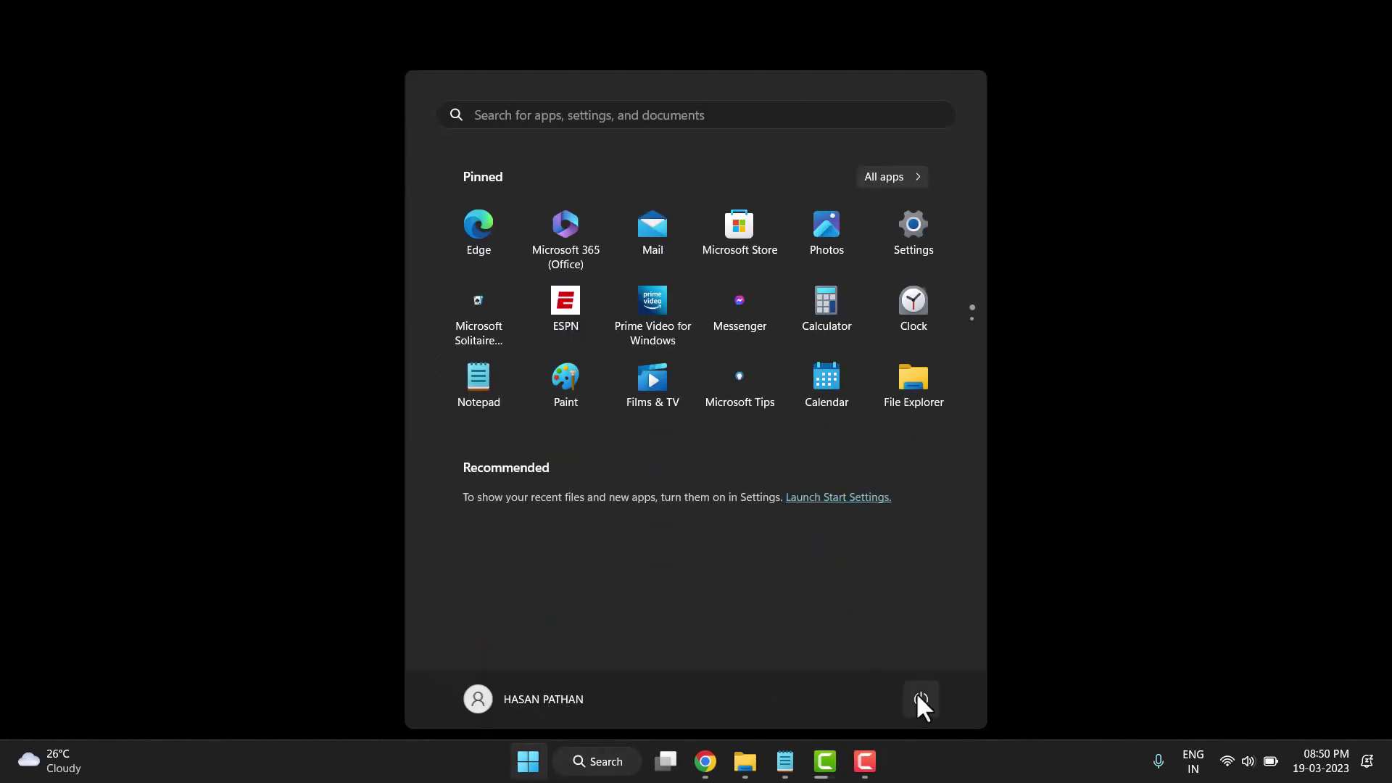
left_click(918, 696)
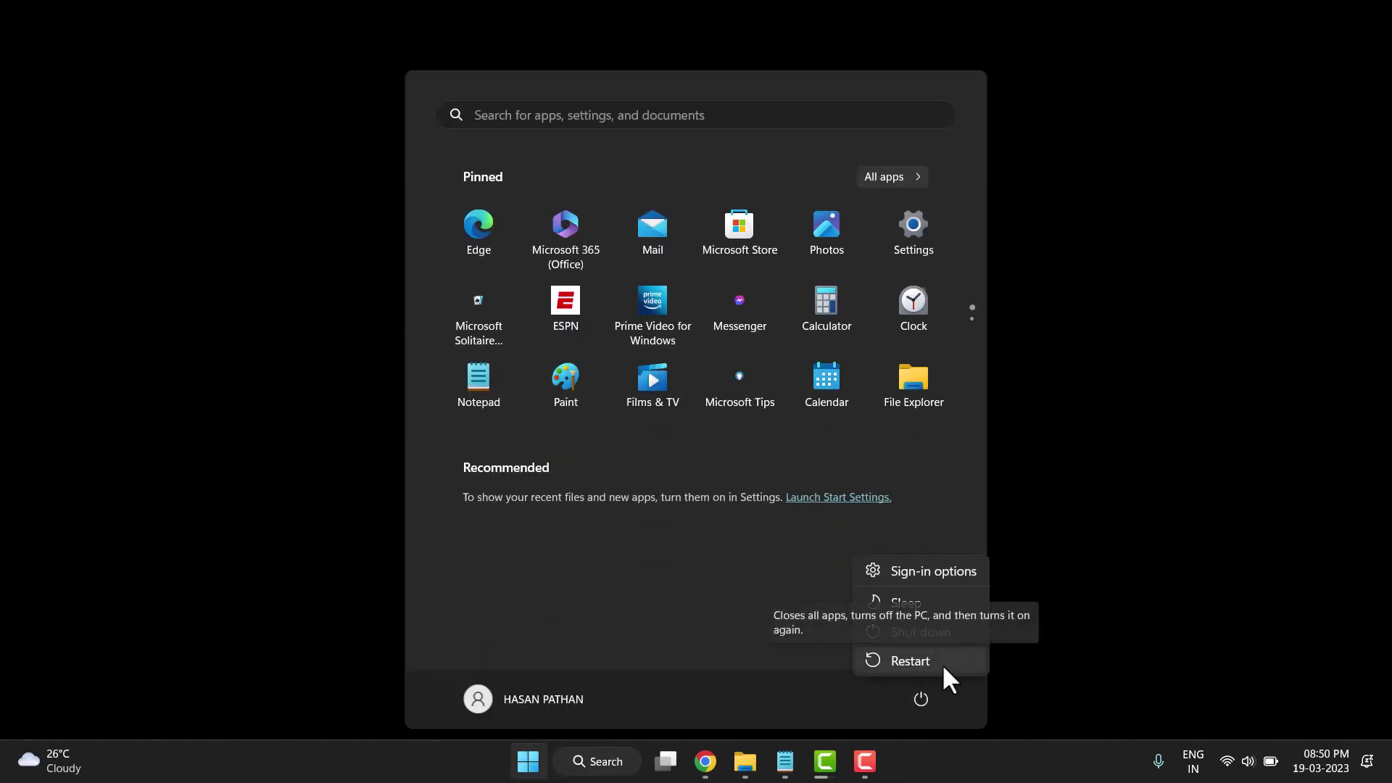
left_click(1037, 689)
left_click(603, 759)
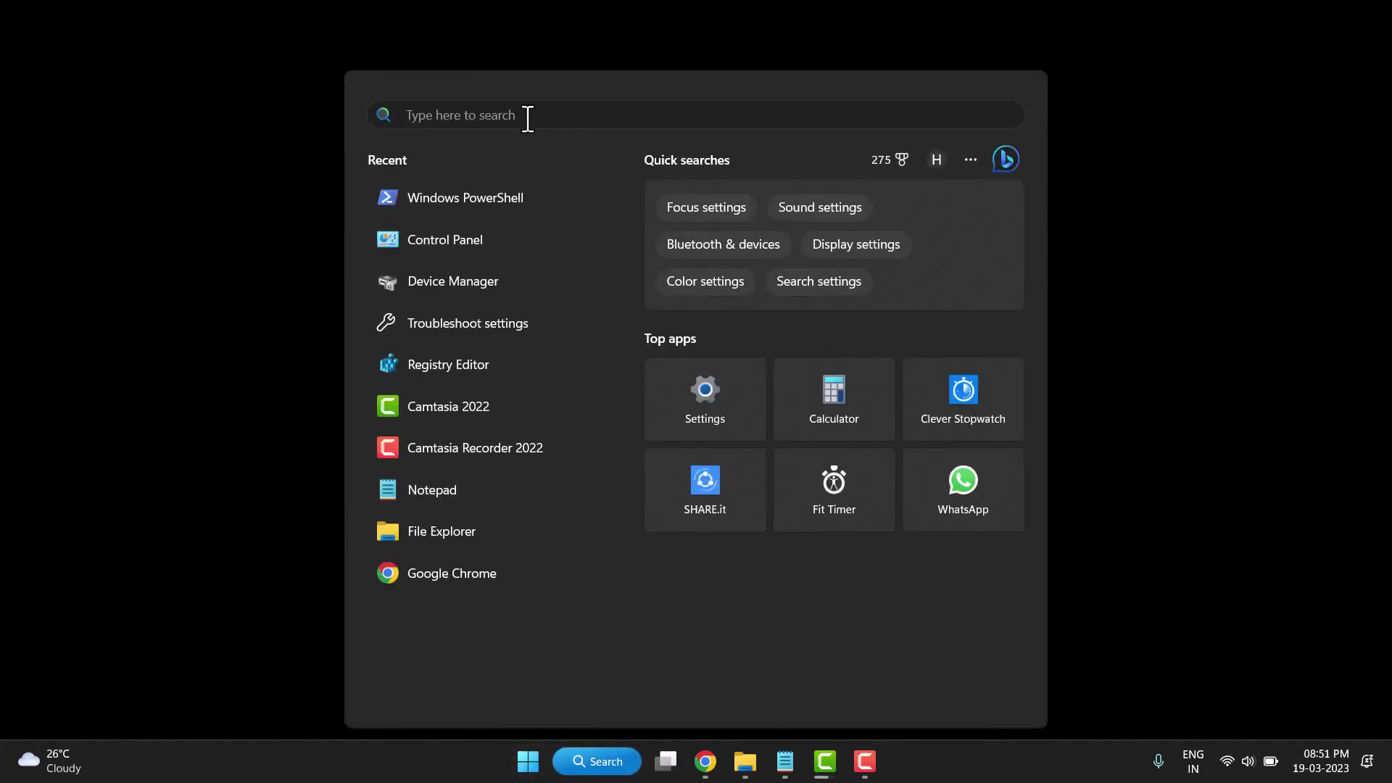
left_click(1321, 453)
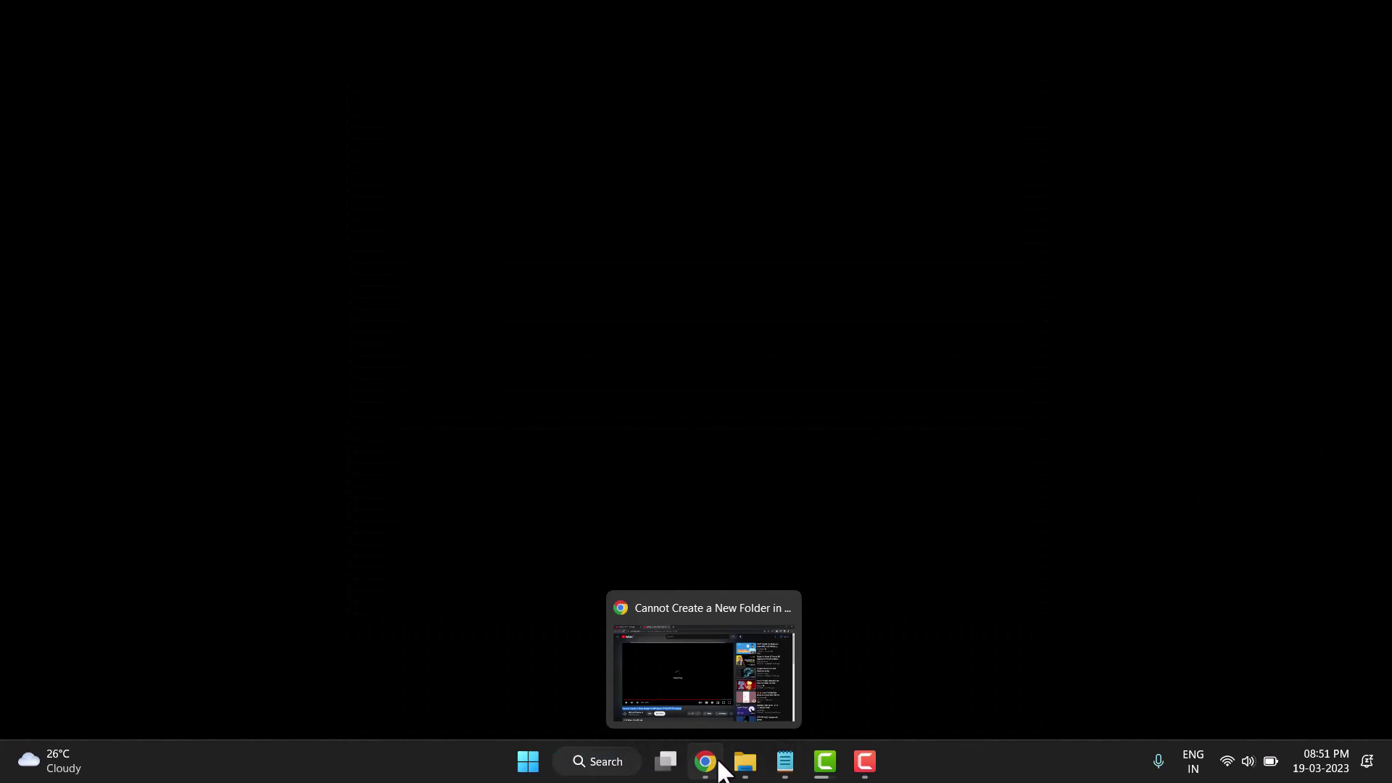
Switch to the Notepad notes, select the sfc /scannow command and minimize the window.
left_click(786, 761)
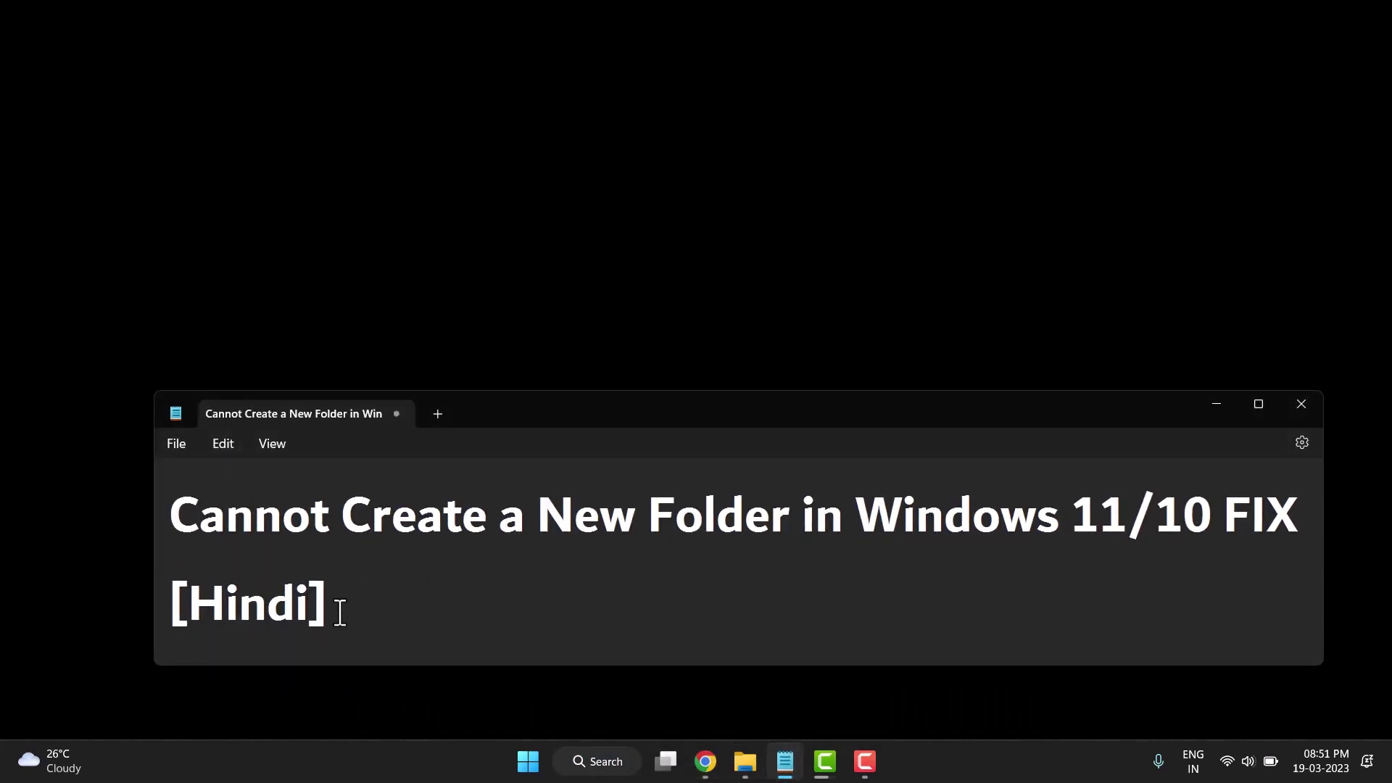
scroll(663, 613, "down", 5)
scroll(668, 612, "down", 3)
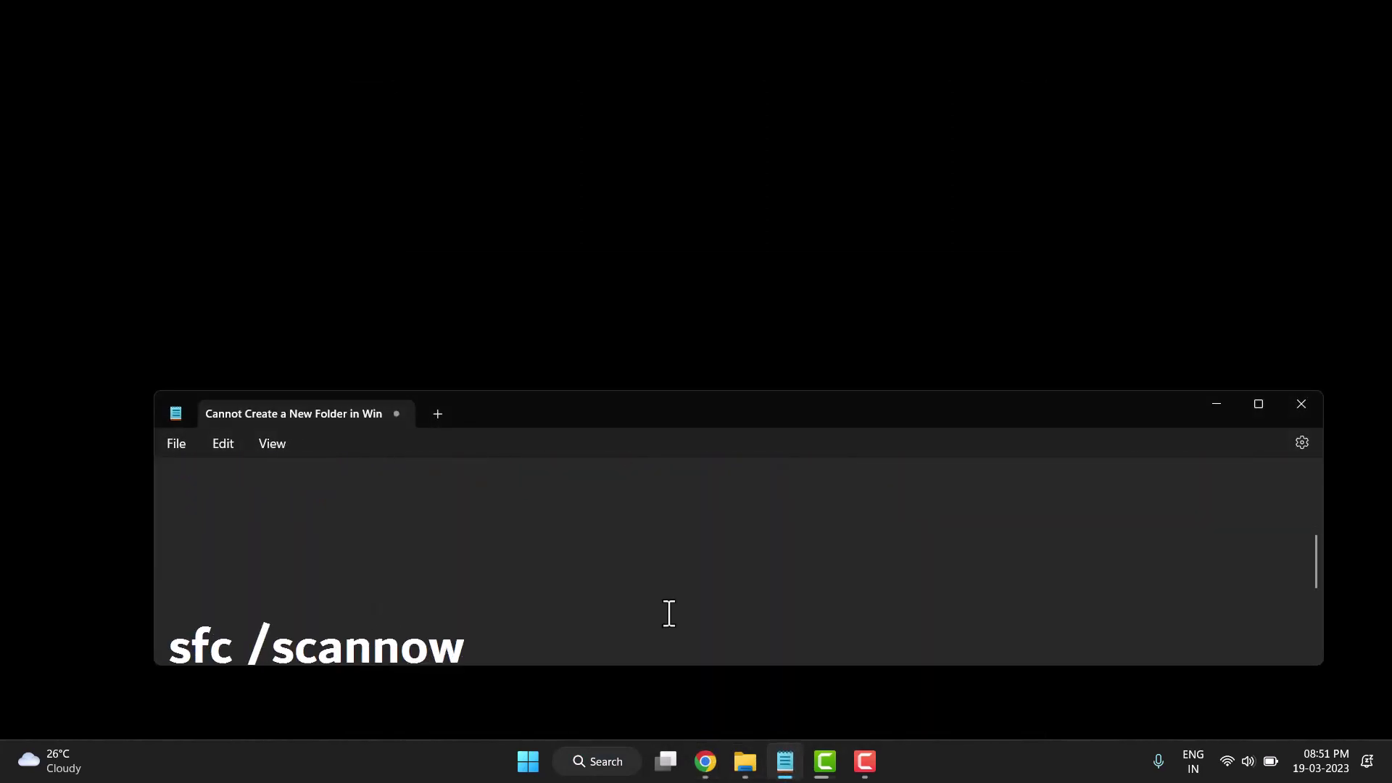
left_click_drag(179, 521, 507, 557)
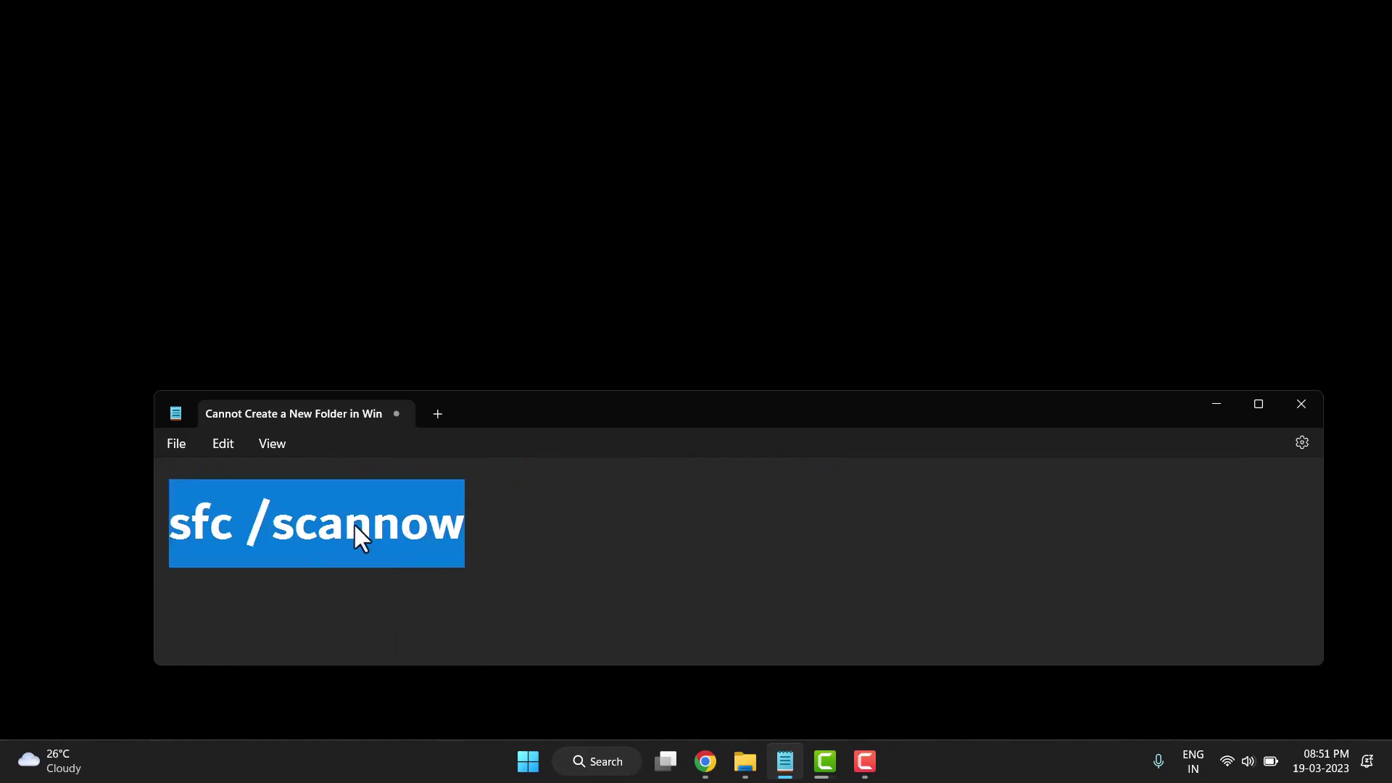
left_click(1217, 404)
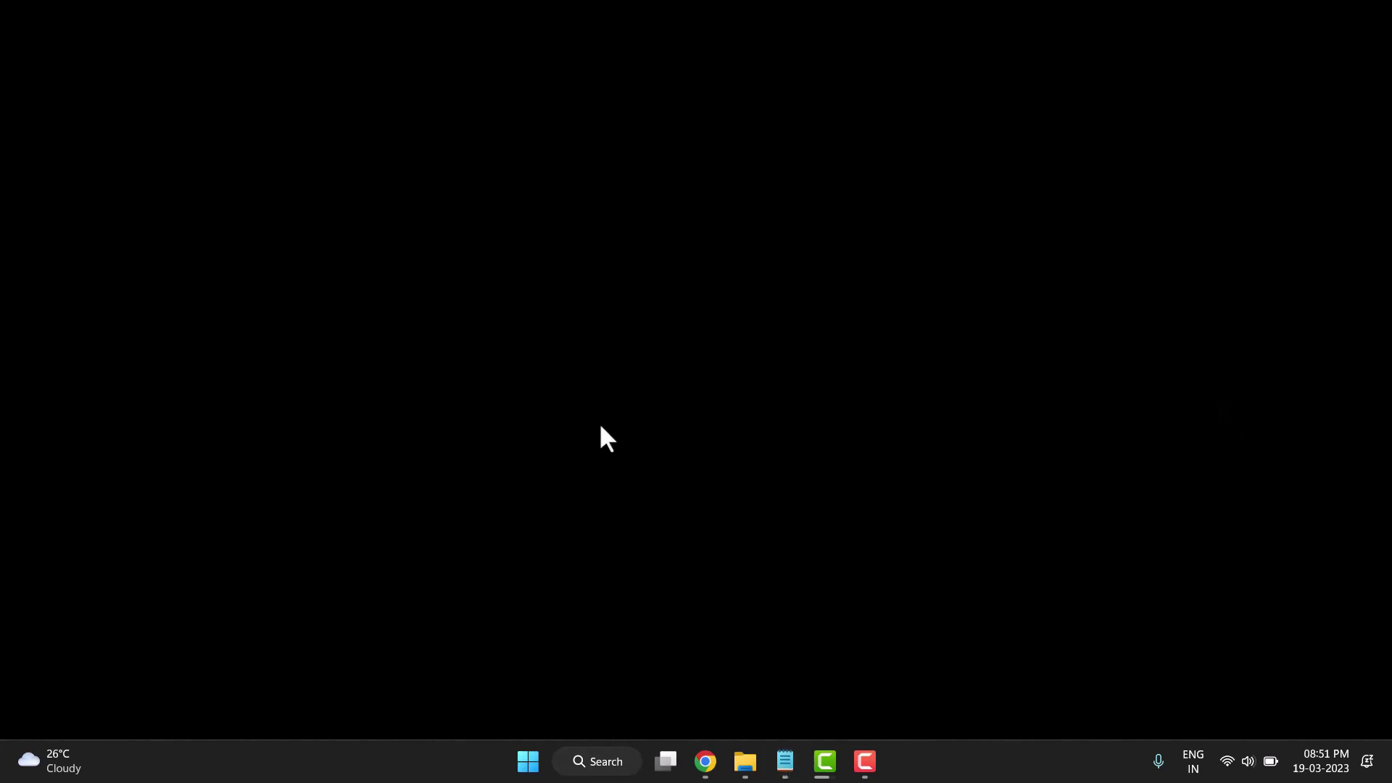
Bring up the computer's Restart power option and dismiss it without restarting.
left_click(600, 765)
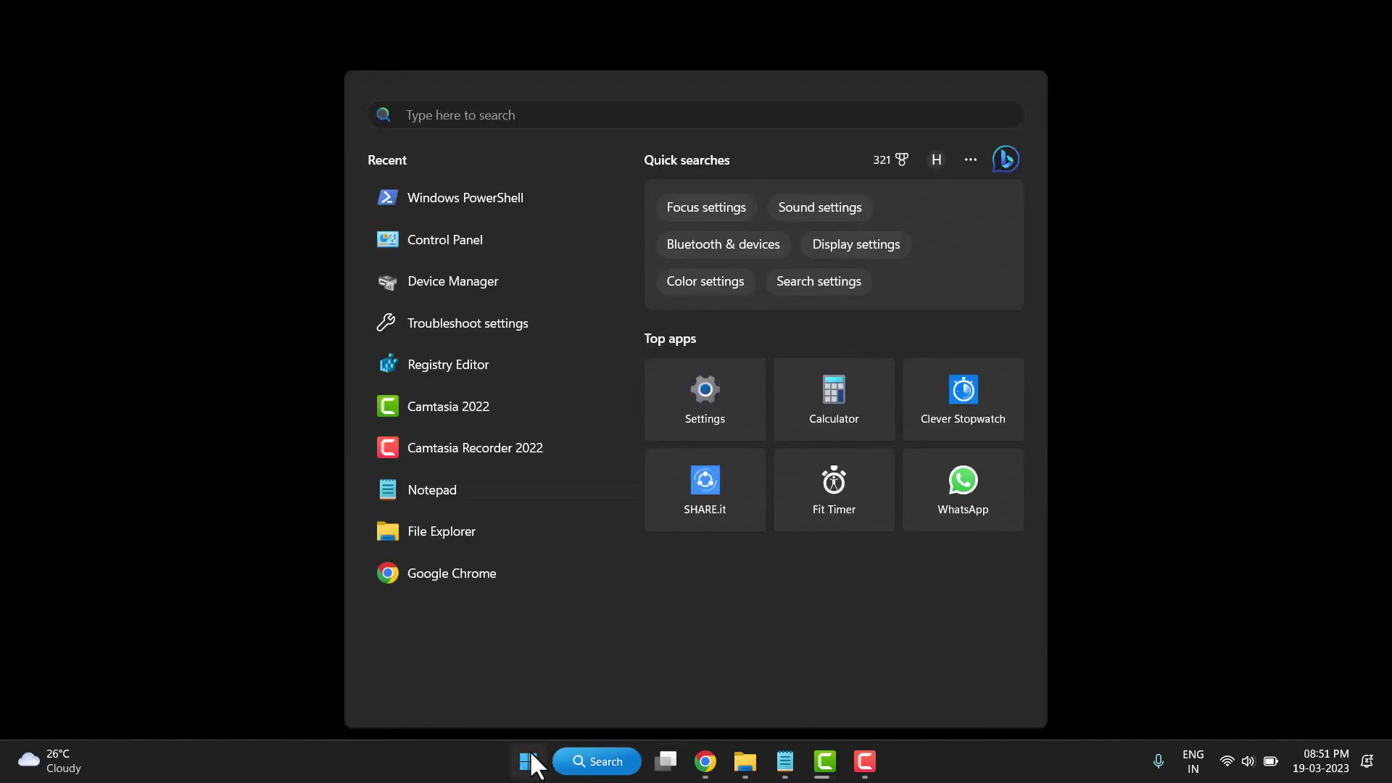
left_click(528, 760)
left_click(921, 698)
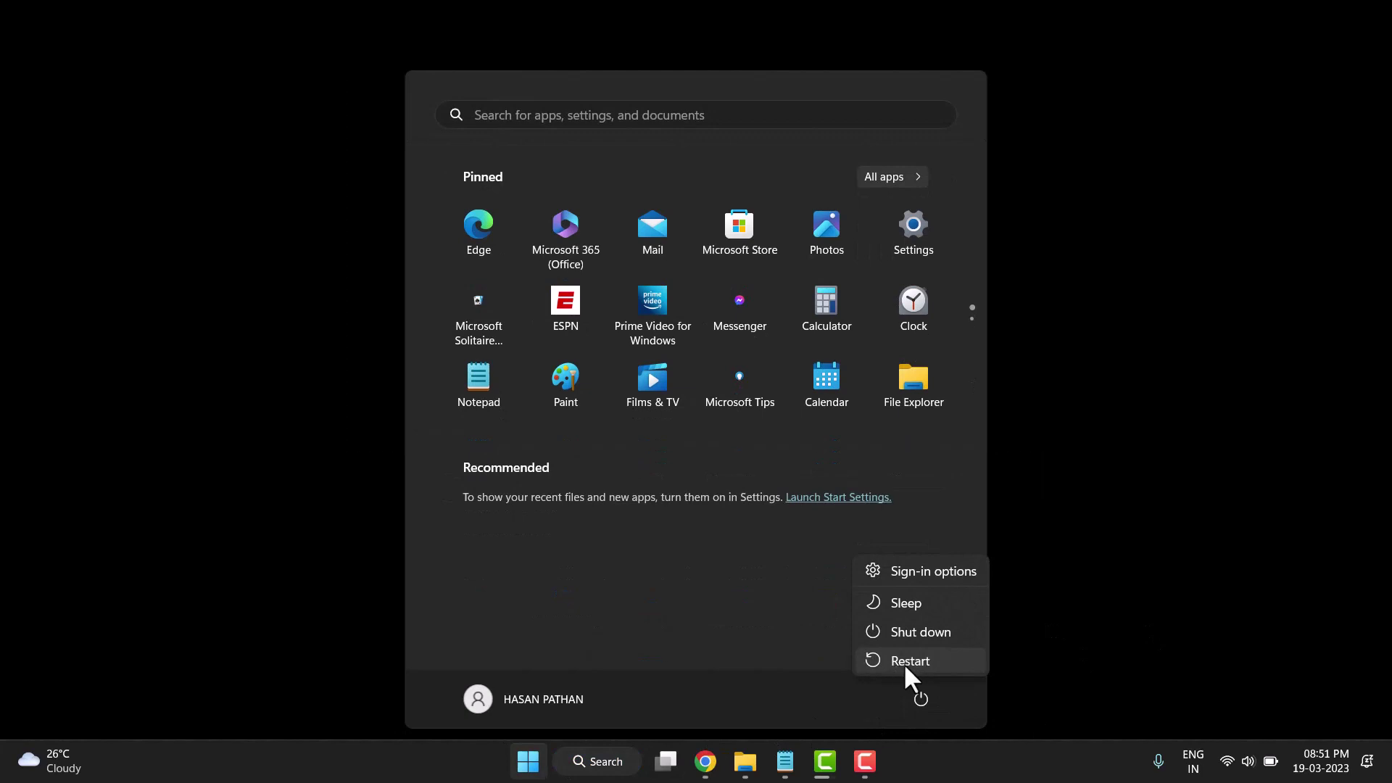
key("Escape")
key("Escape")
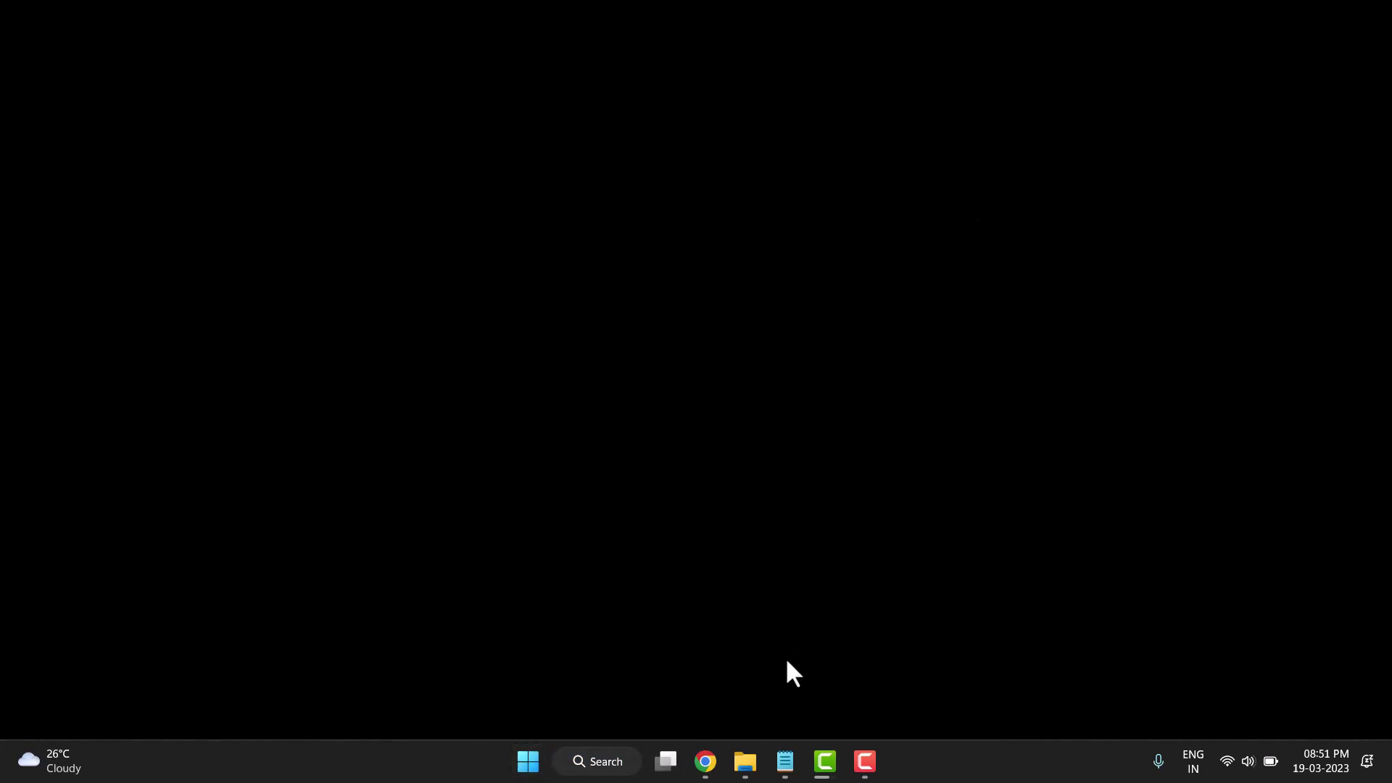
Reopen the Notepad notes, return to the title about the new folder fix and minimize the window.
left_click(784, 761)
scroll(624, 637, "up", 5)
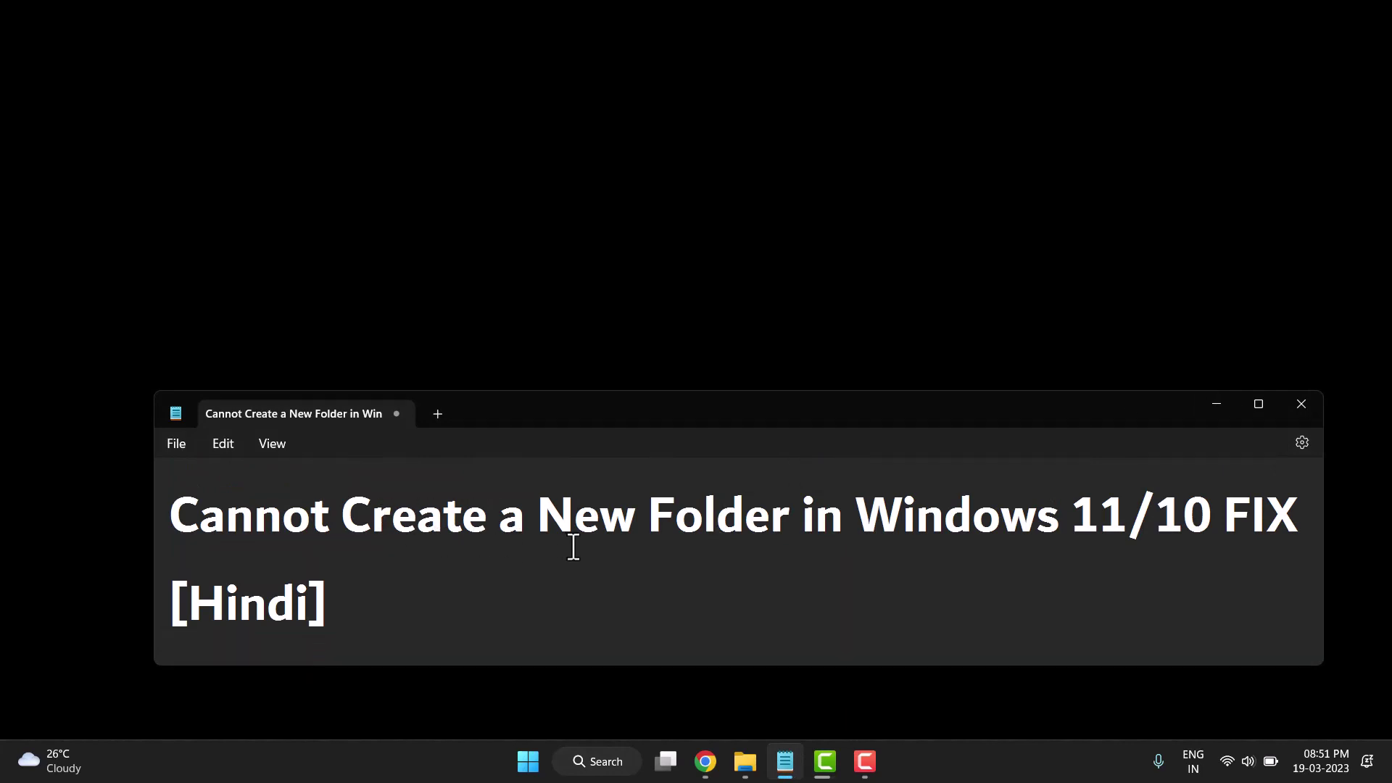
left_click(1216, 403)
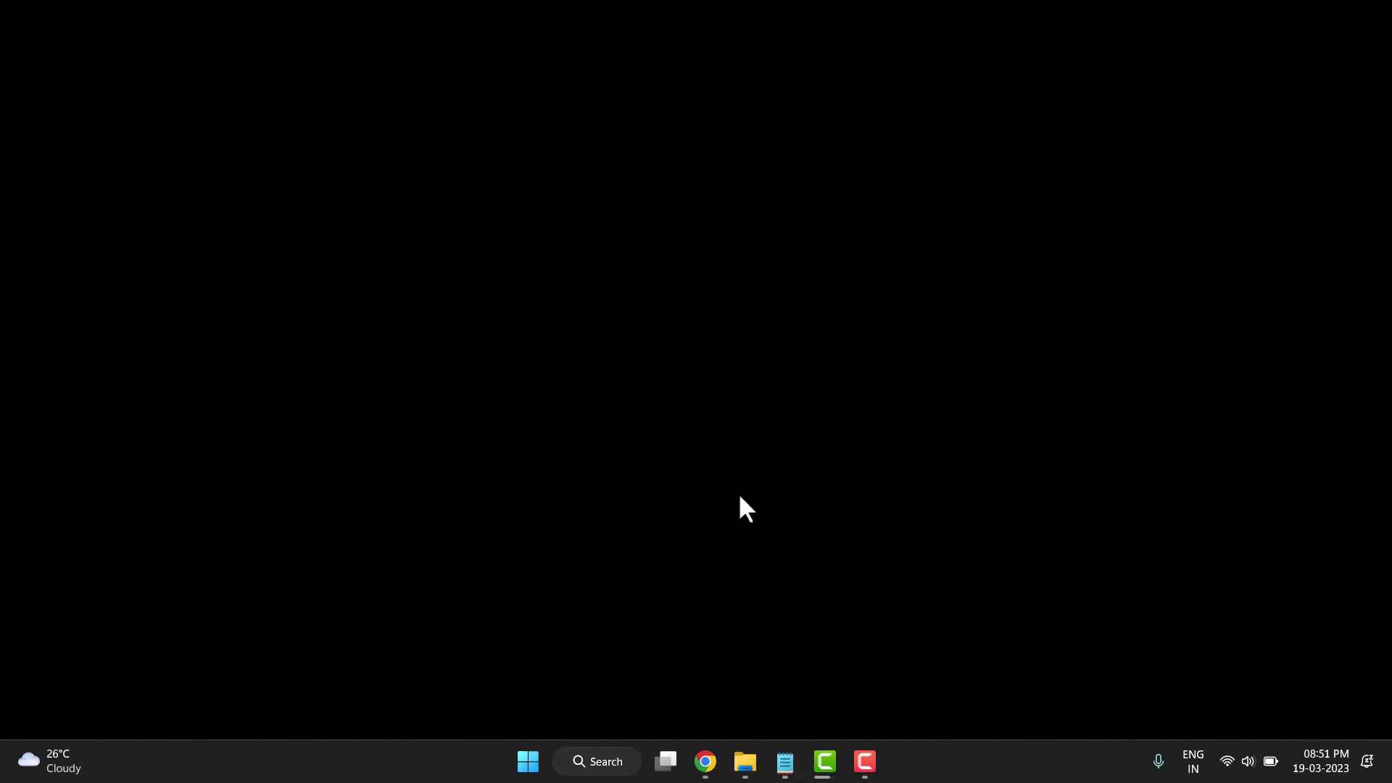